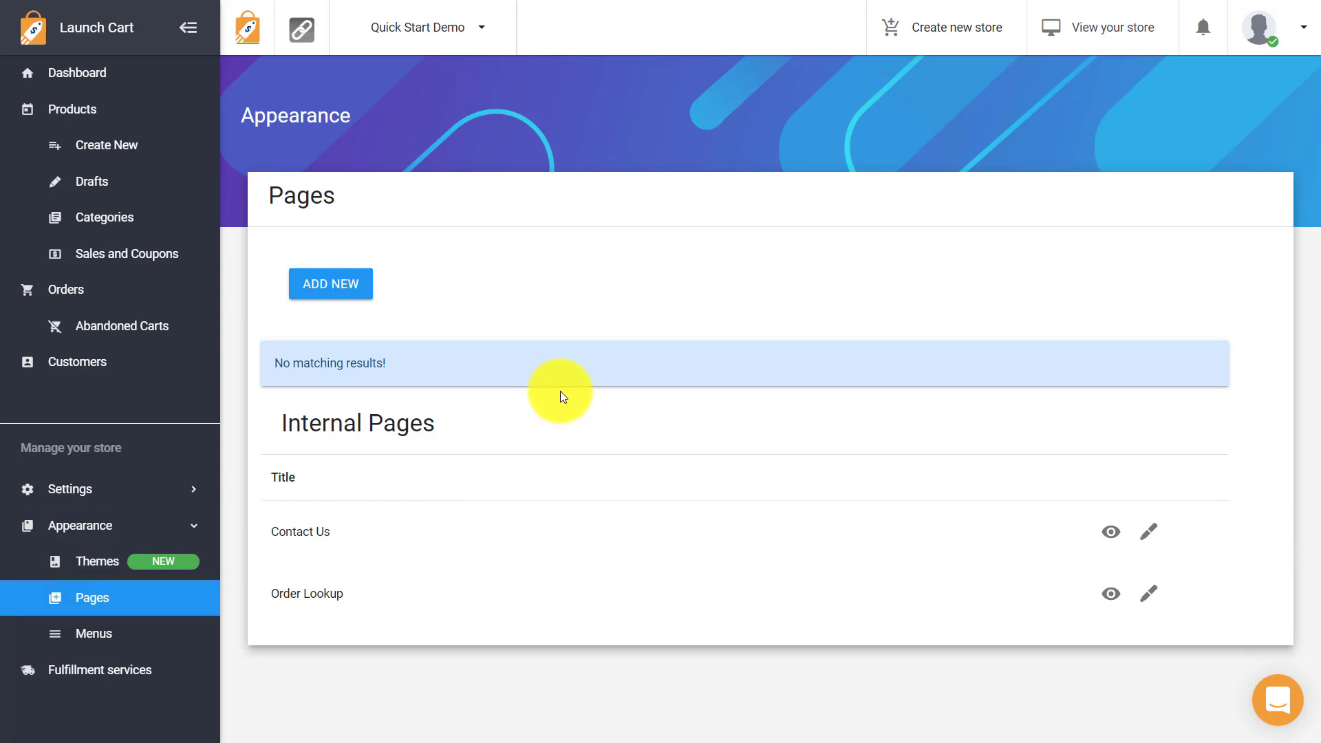
# Start a new page titled 'About Us' with placeholder body text.
pyautogui.click(340, 293)
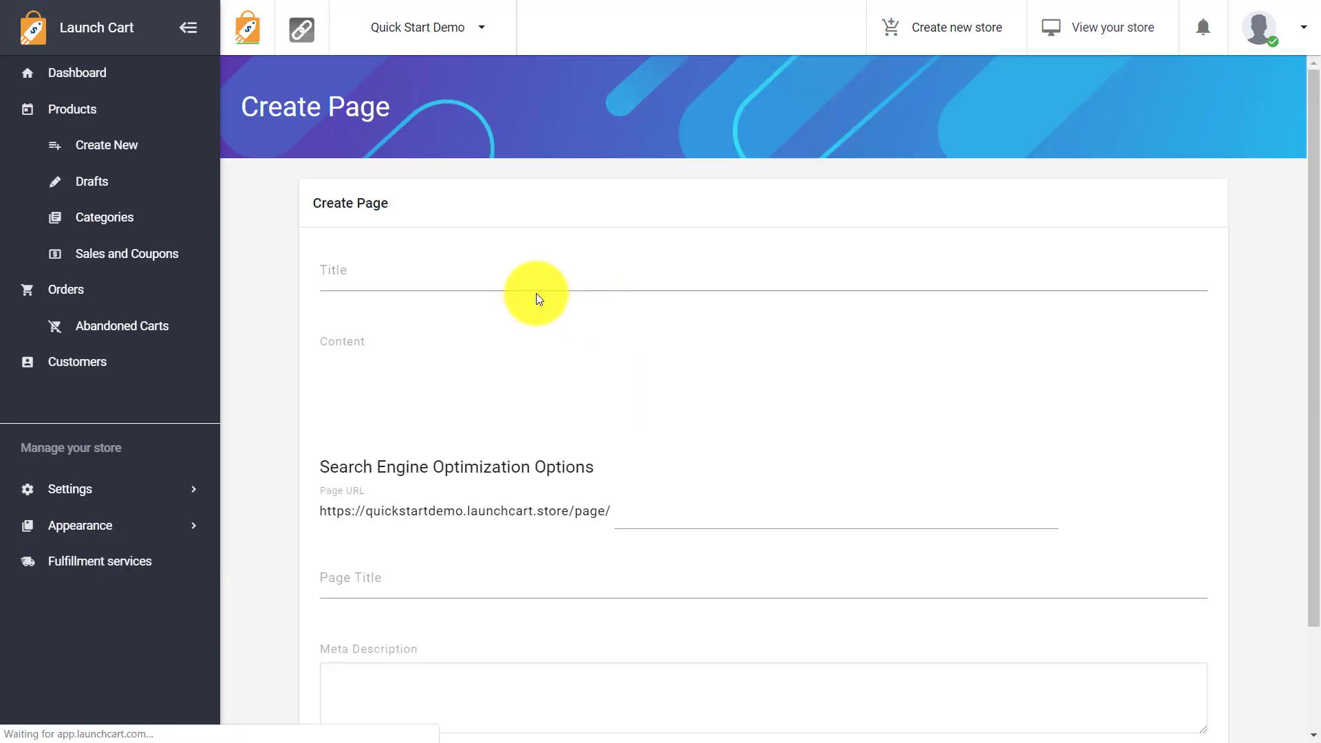
pyautogui.click(509, 281)
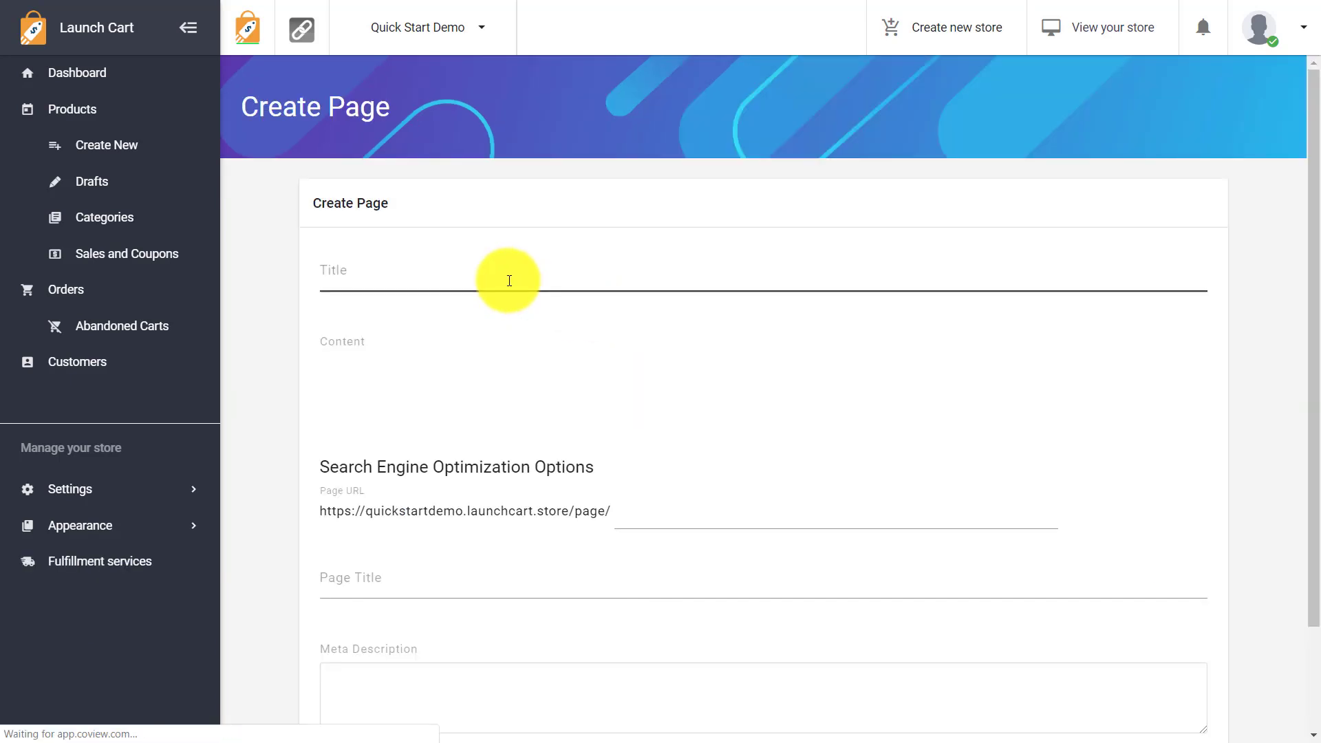
pyautogui.write('About ')
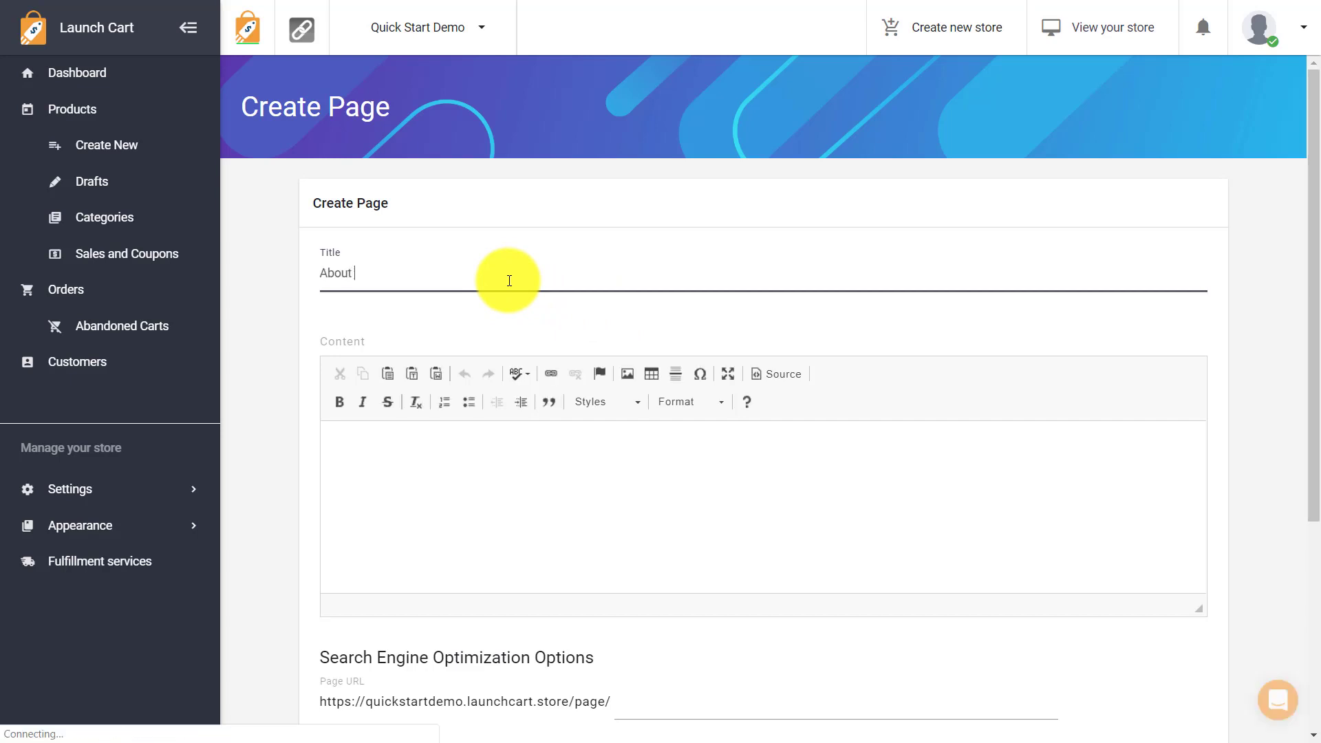
pyautogui.write('sUs')
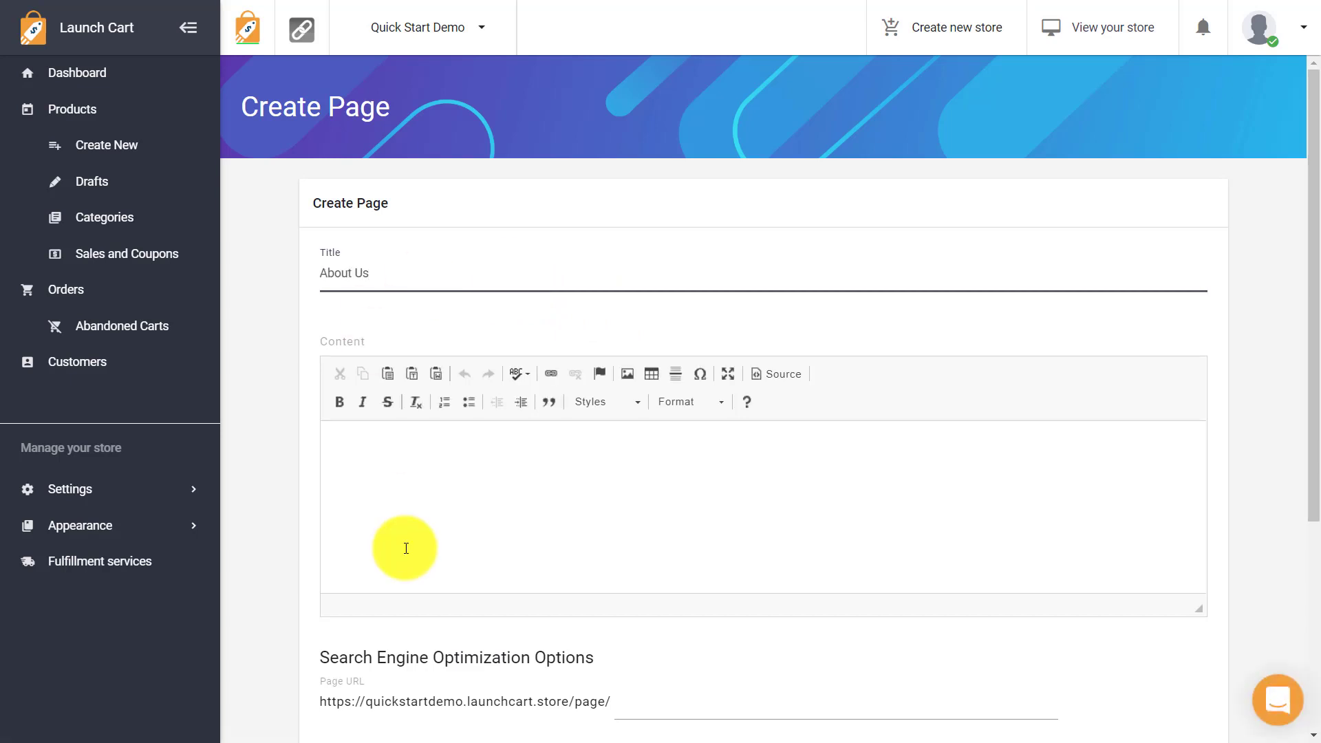
pyautogui.click(417, 545)
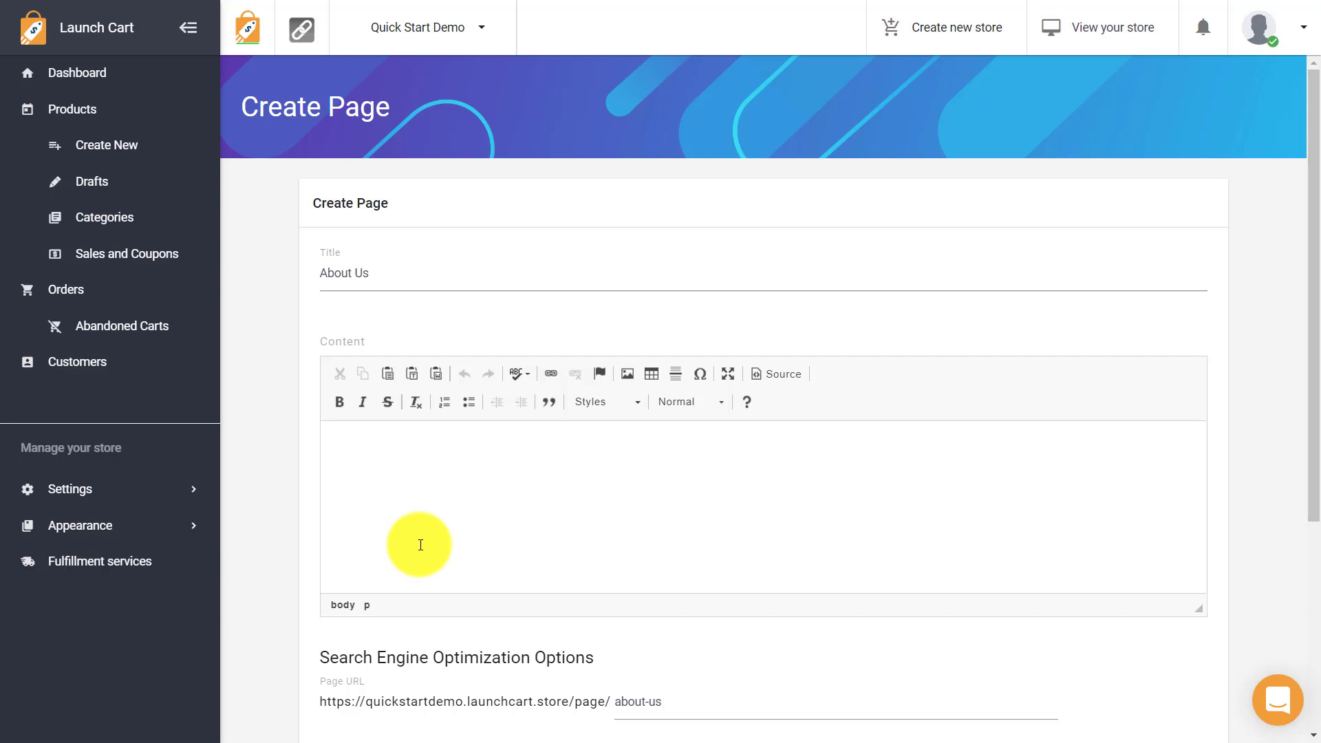
pyautogui.write('fsd fsdf sdf sdflkjjlksfd')
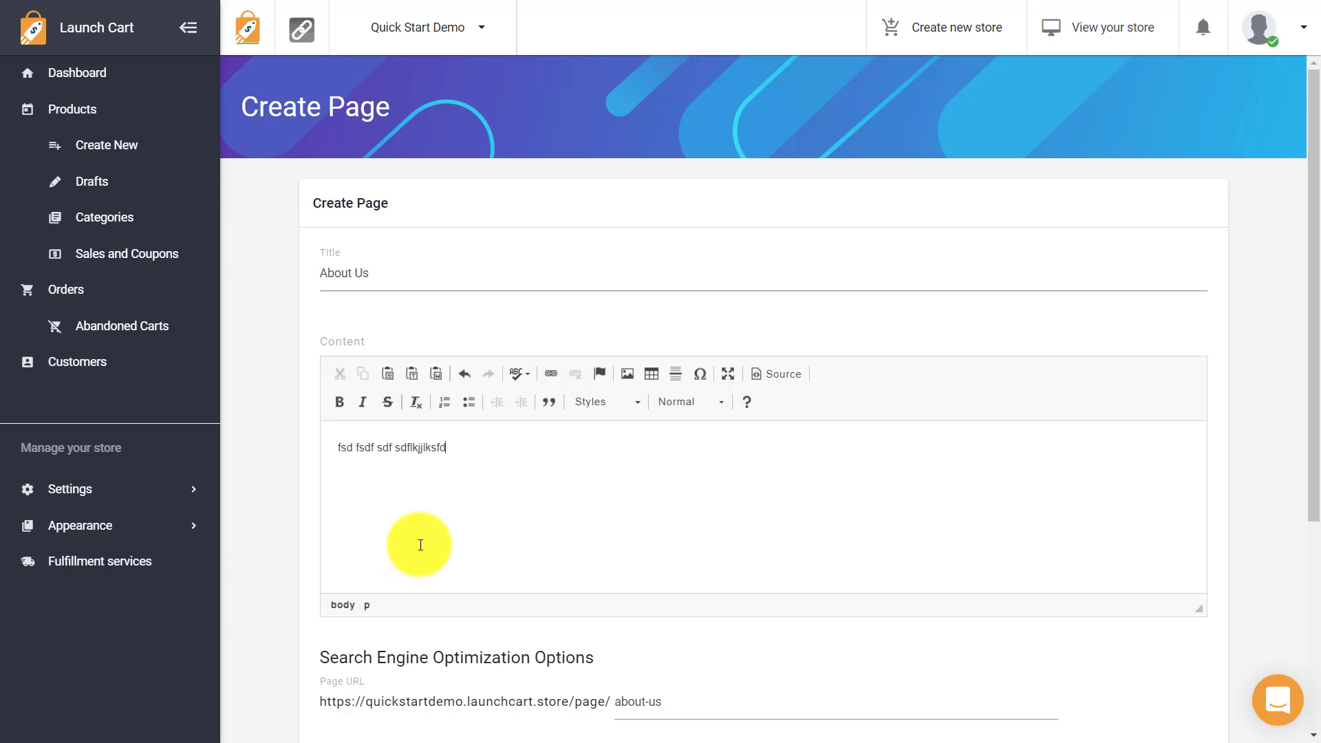
pyautogui.write(' f dsfkjsdllfsd fds')
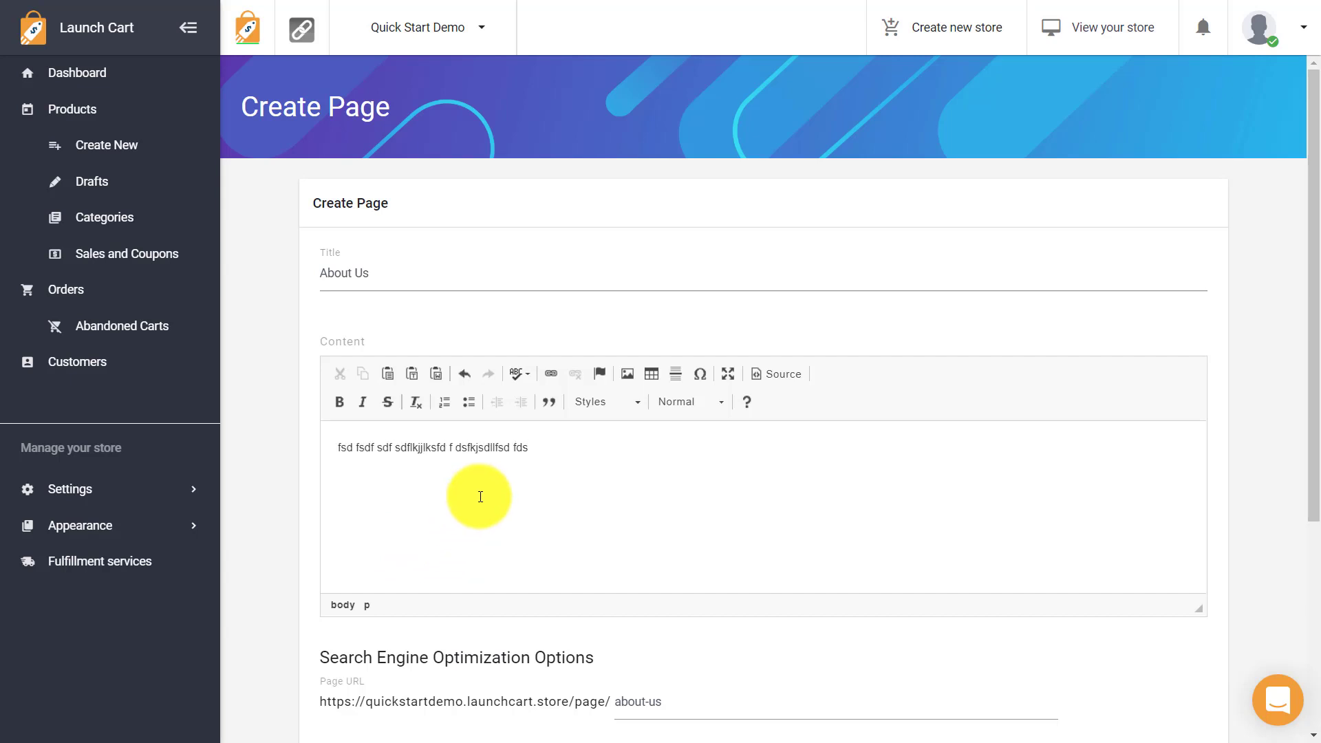
# Check the about-us URL slug and page title, then enter a placeholder meta description.
pyautogui.scroll(-3, 580, 513)
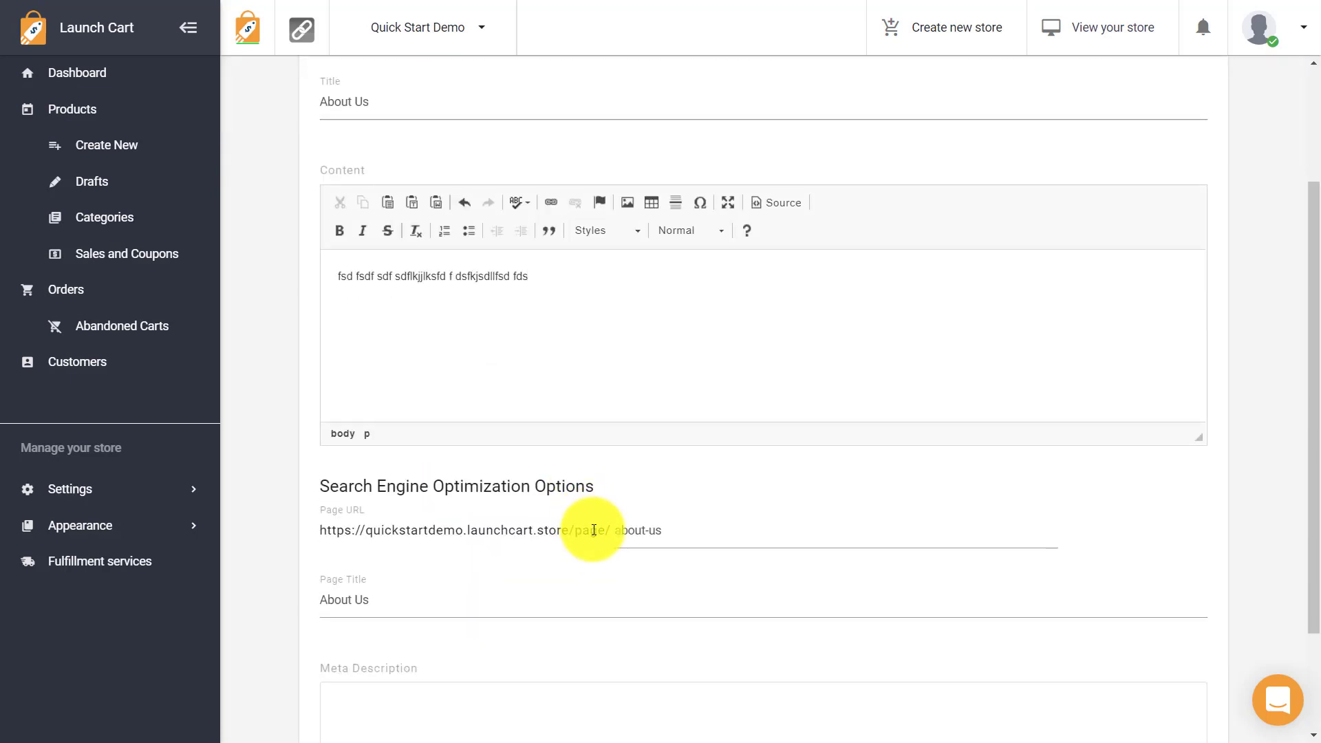
pyautogui.scroll(-2, 589, 515)
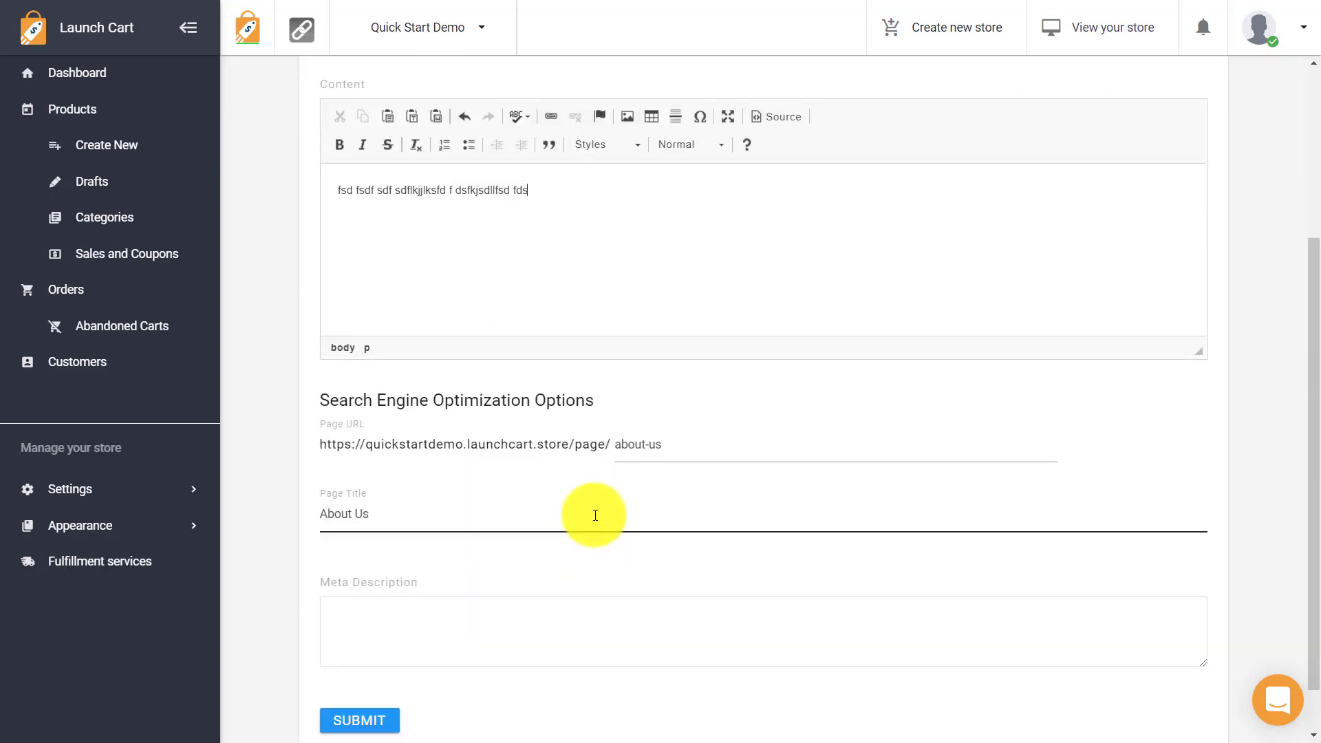
pyautogui.click(644, 447)
pyautogui.moveTo(661, 447); pyautogui.dragTo(606, 446)
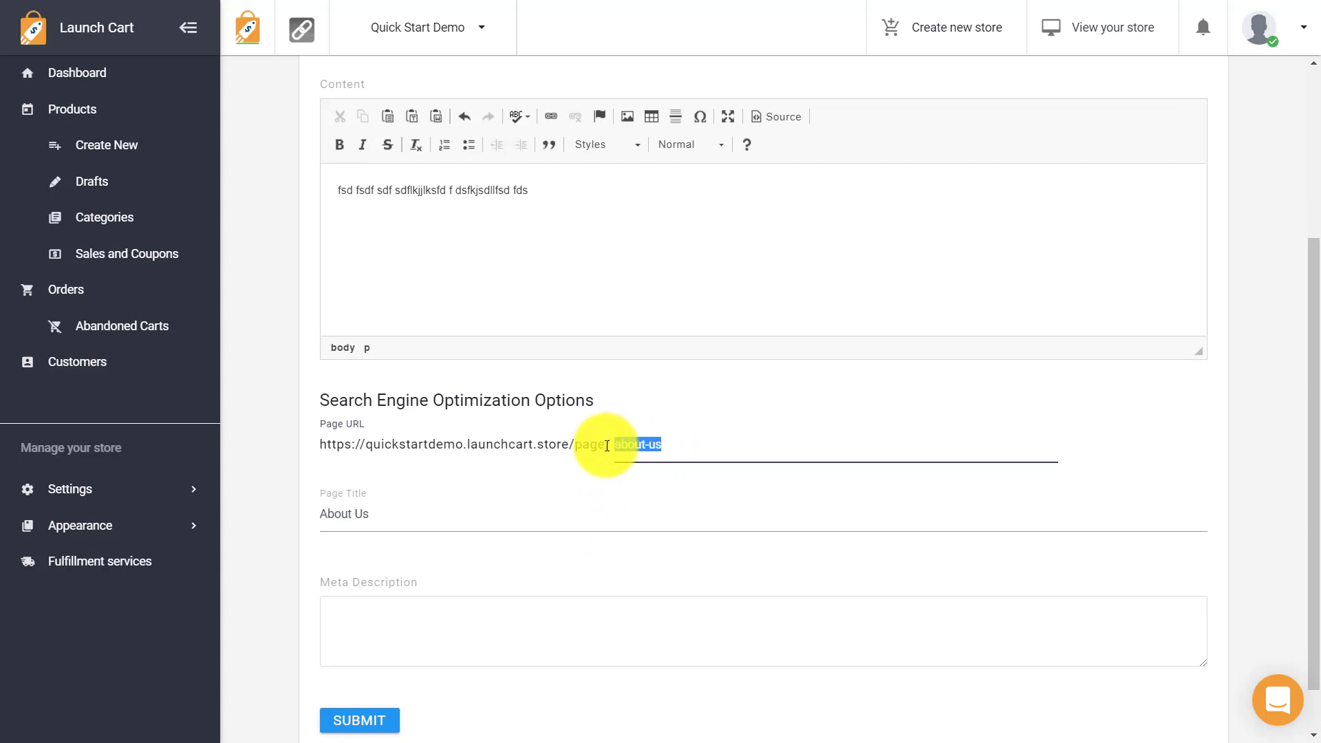
pyautogui.click(491, 511)
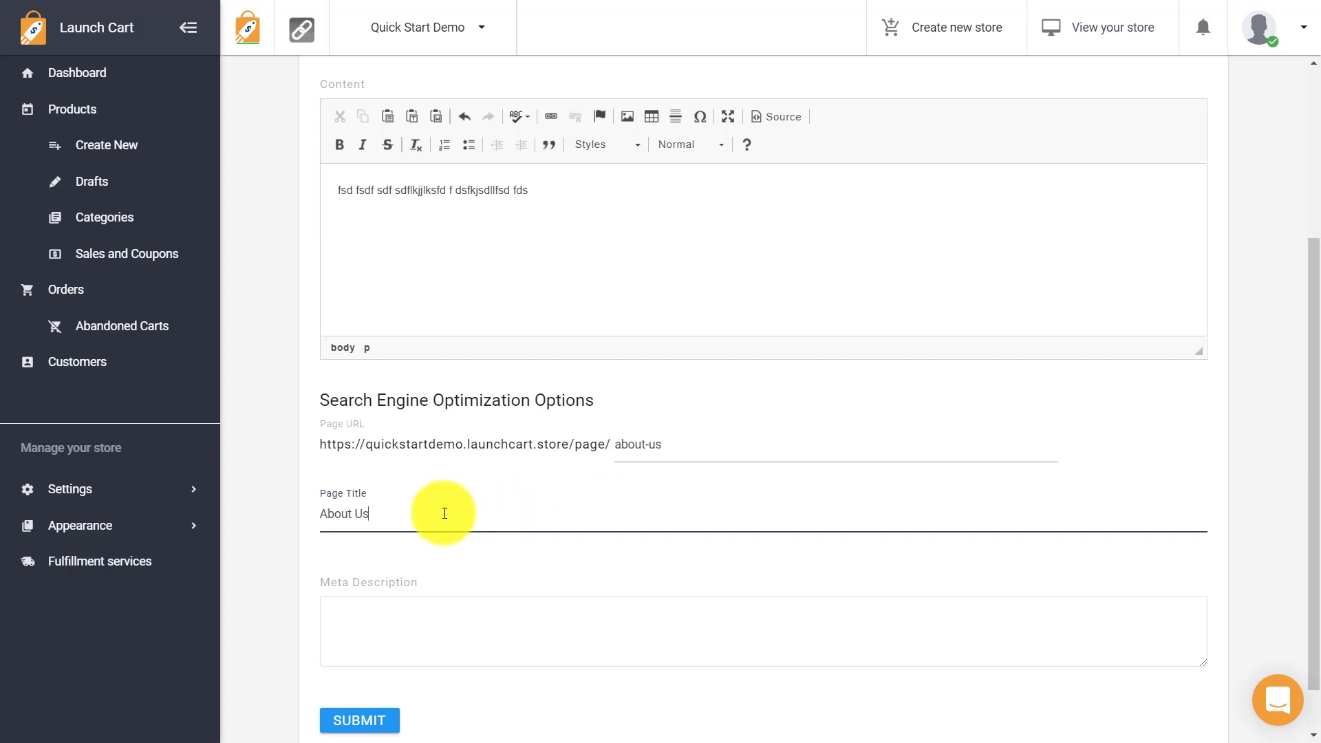
pyautogui.click(422, 610)
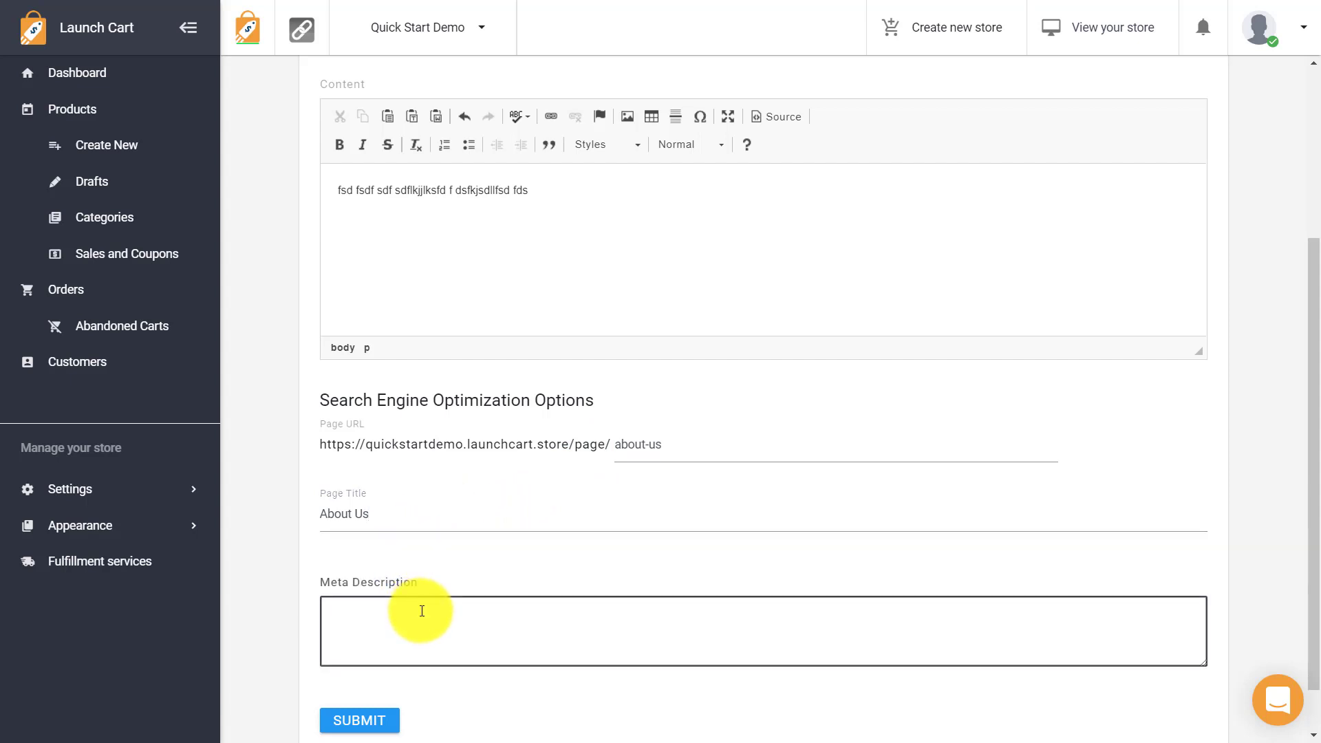
pyautogui.write('fds afdsf sdg fds')
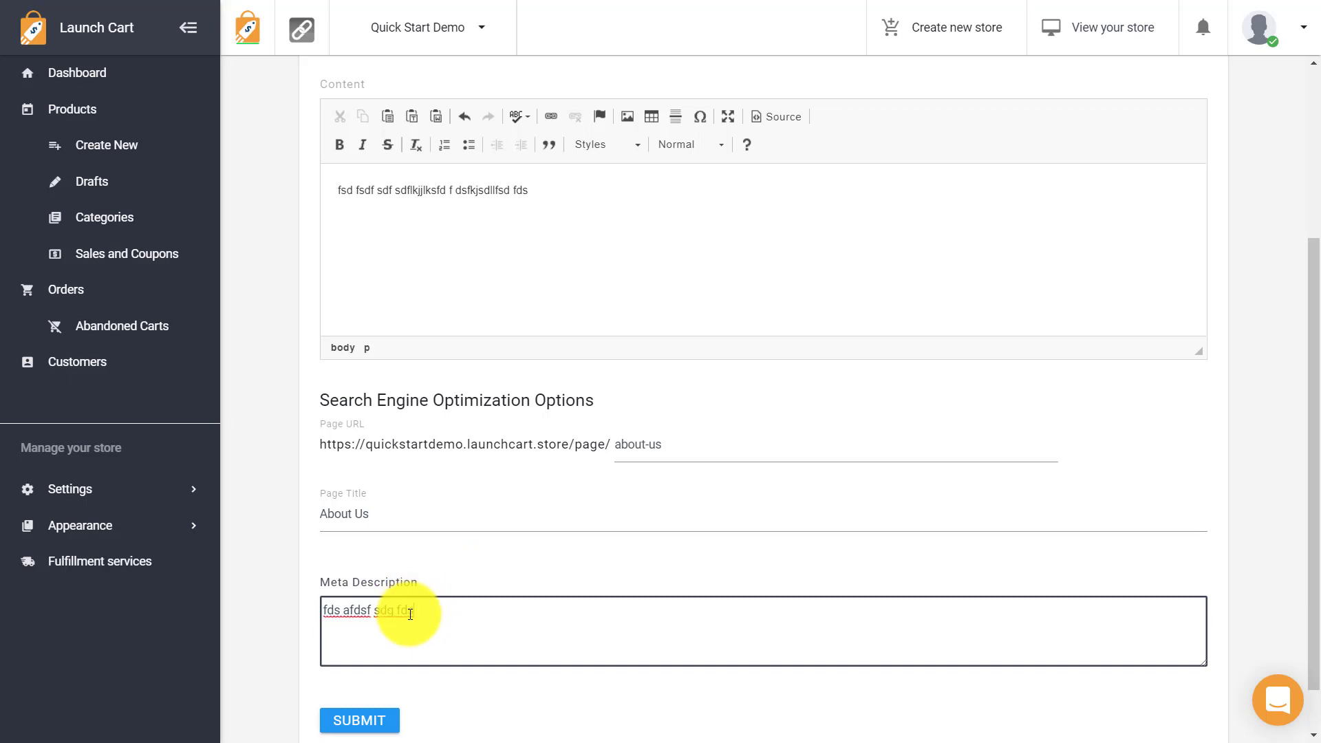
# Save the About Us page and start a new page titled 'Coupons'.
pyautogui.click(369, 721)
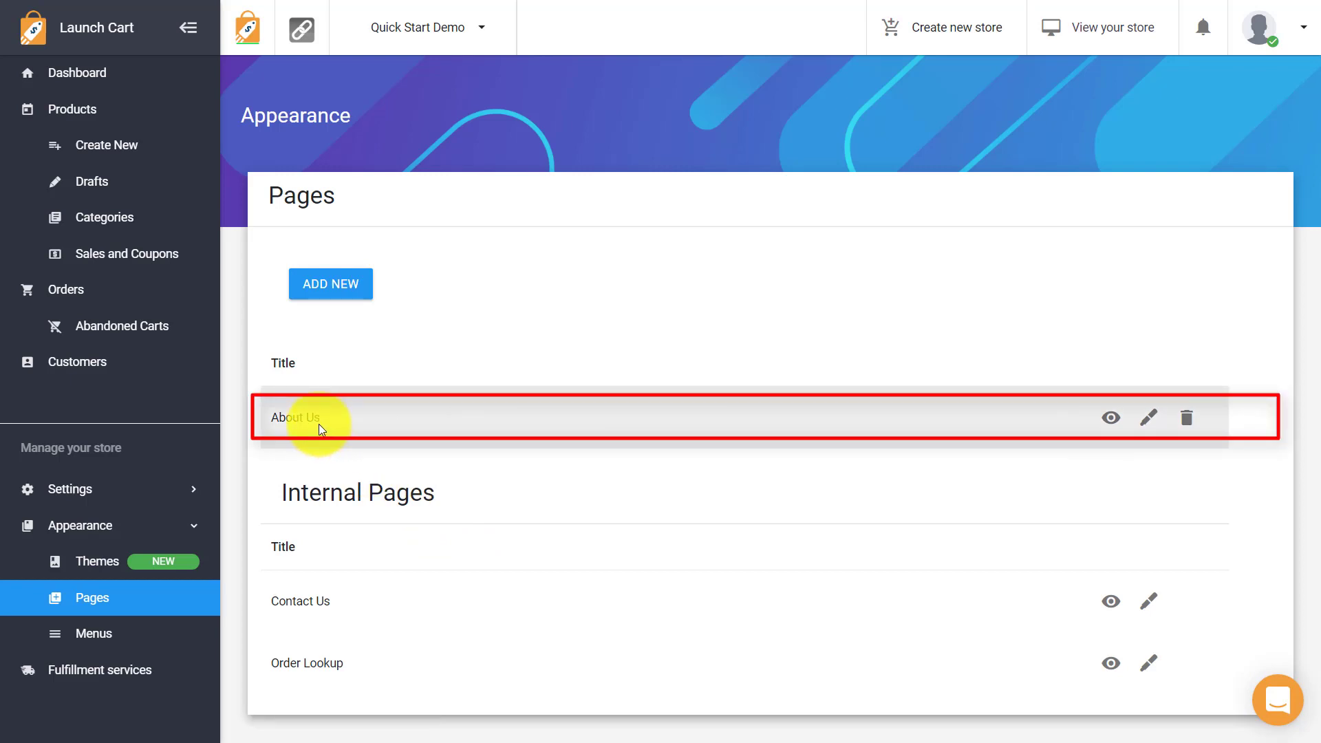
pyautogui.click(346, 284)
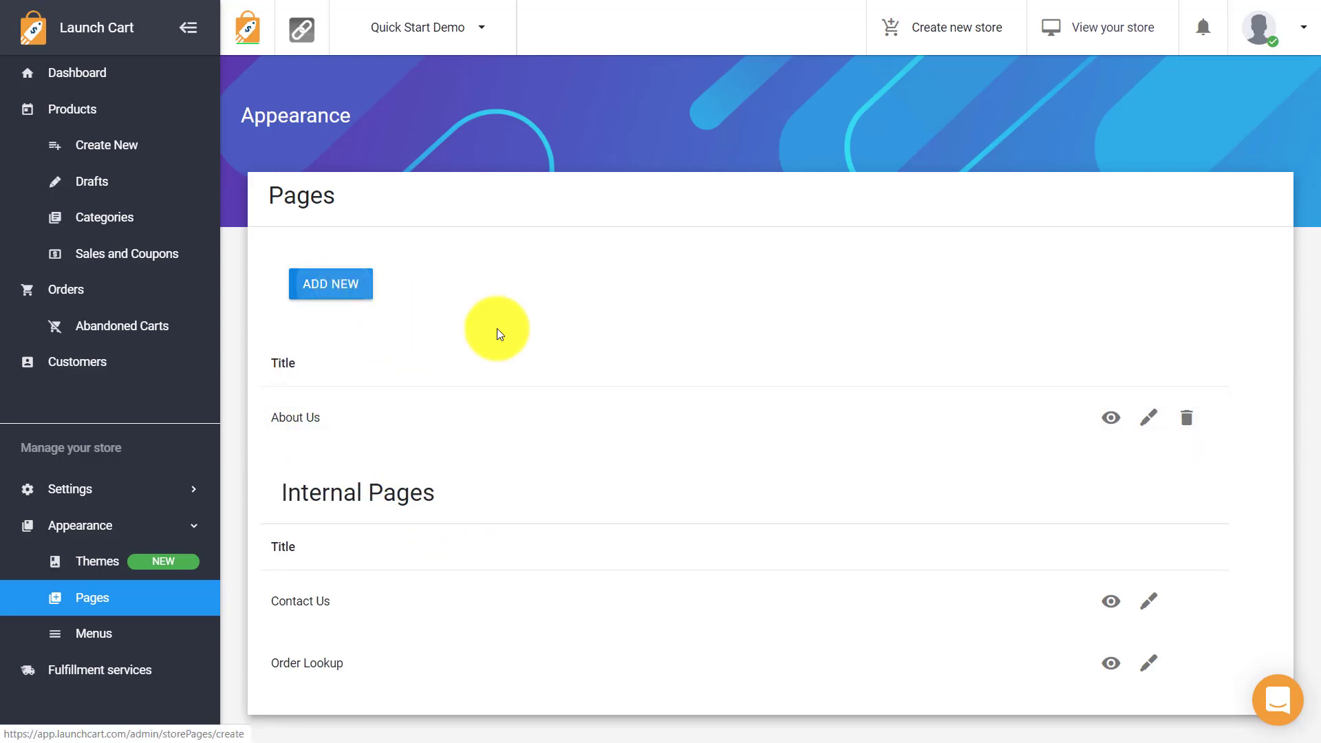
pyautogui.click(490, 286)
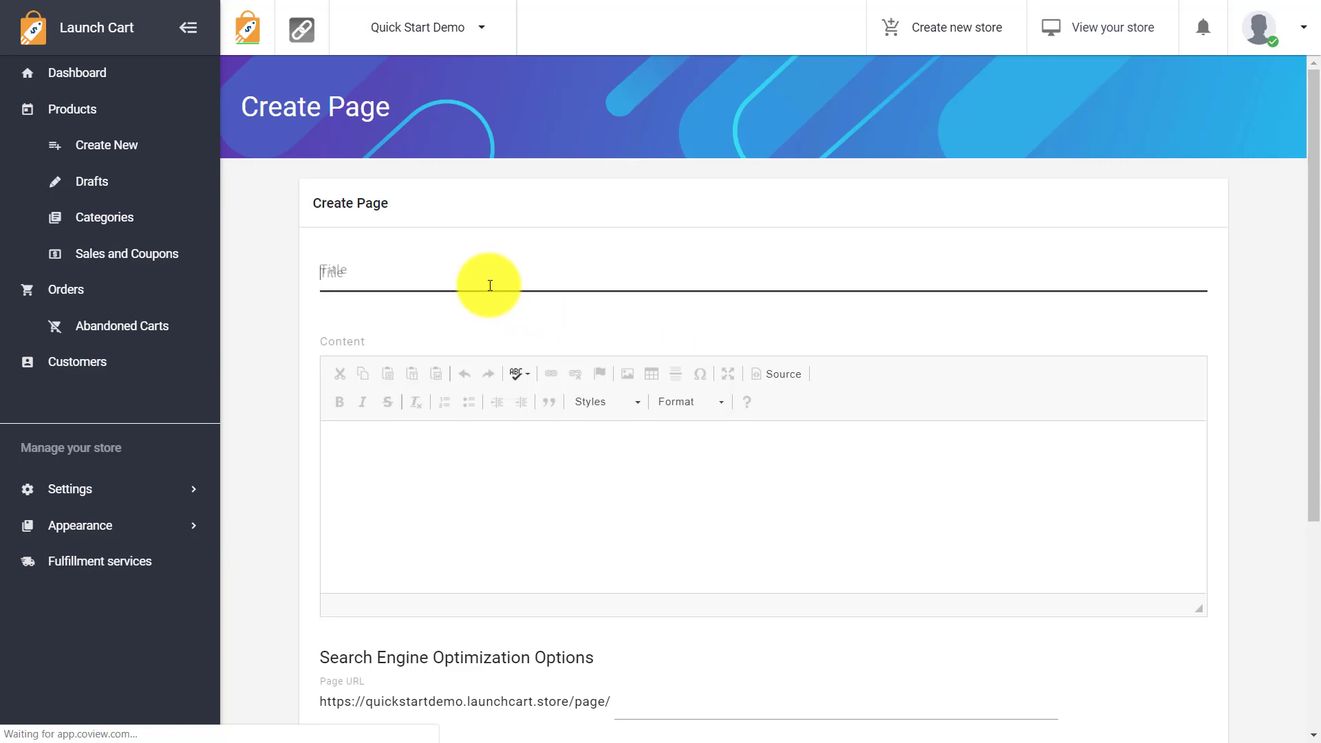
pyautogui.write('Coupons')
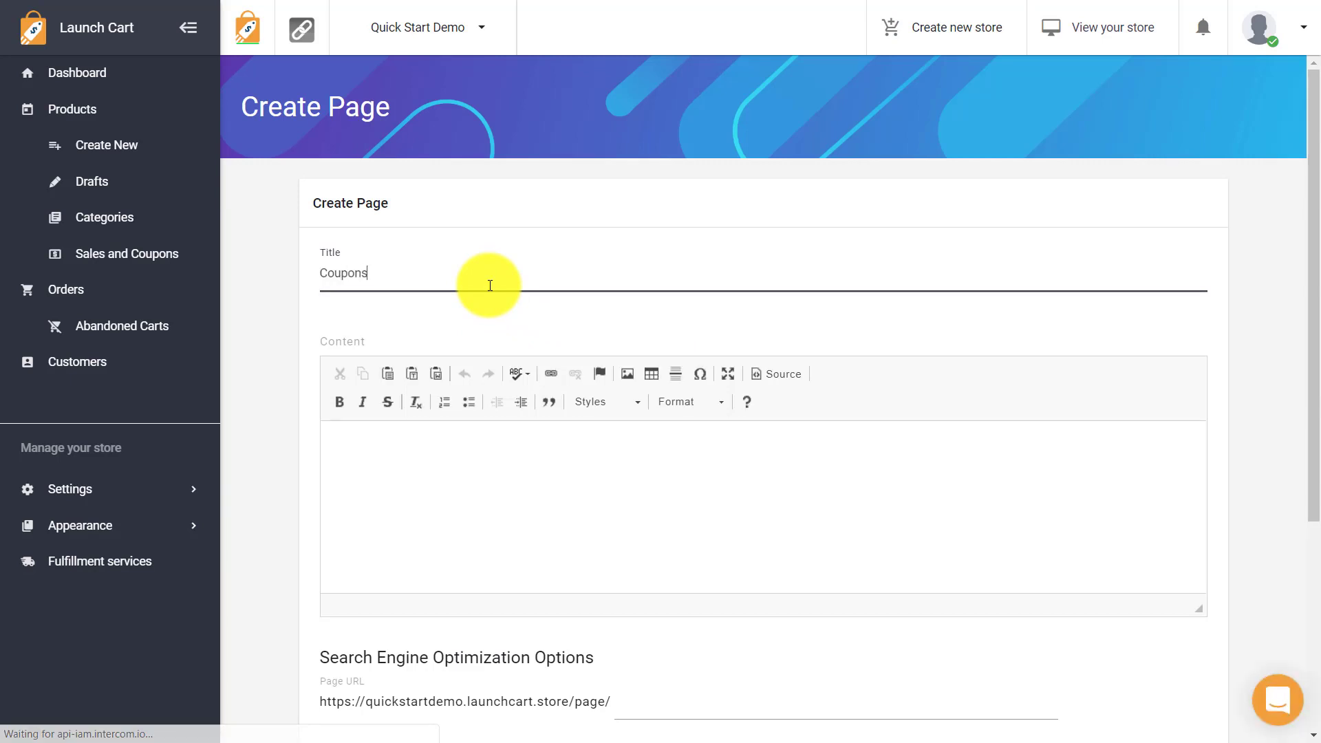
pyautogui.hotkey('ctrl', 'a')
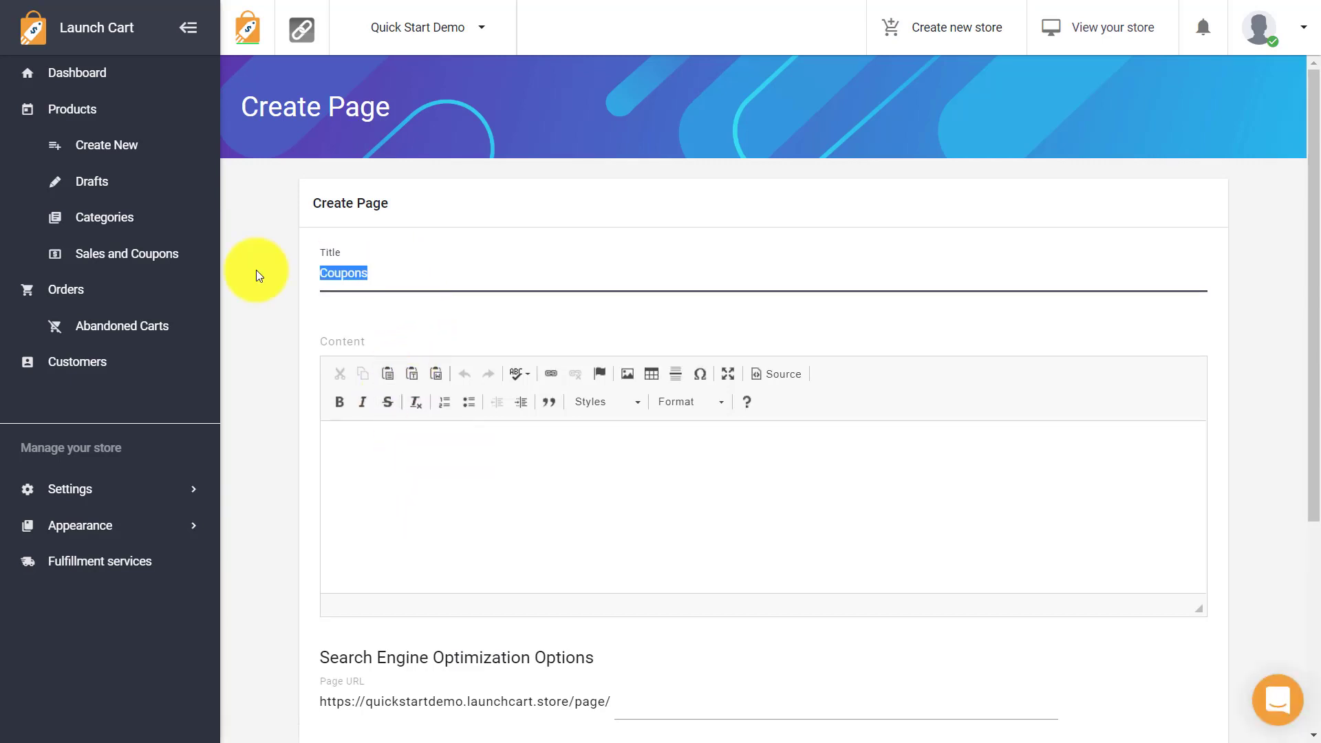
pyautogui.write('Coupons')
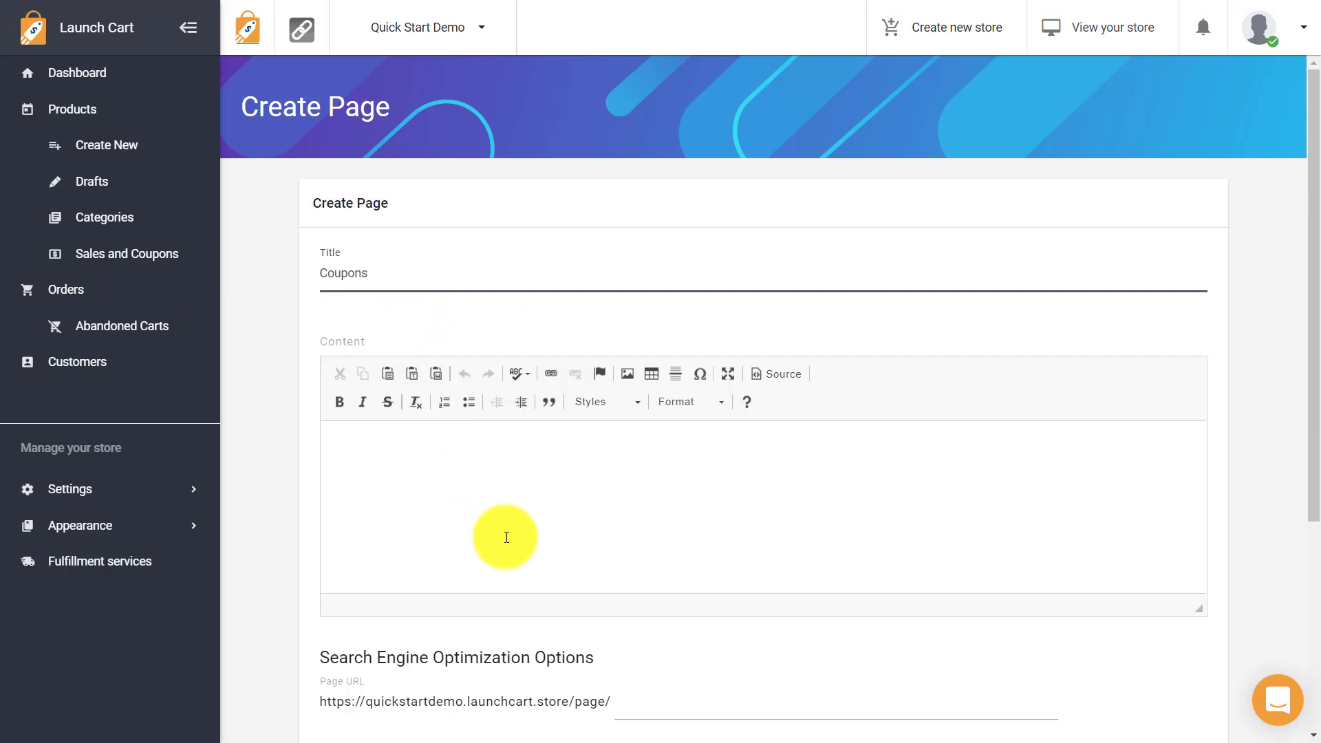
# Fill the Coupons content with two placeholder paragraphs and scroll down to the SEO fields.
pyautogui.click(507, 538)
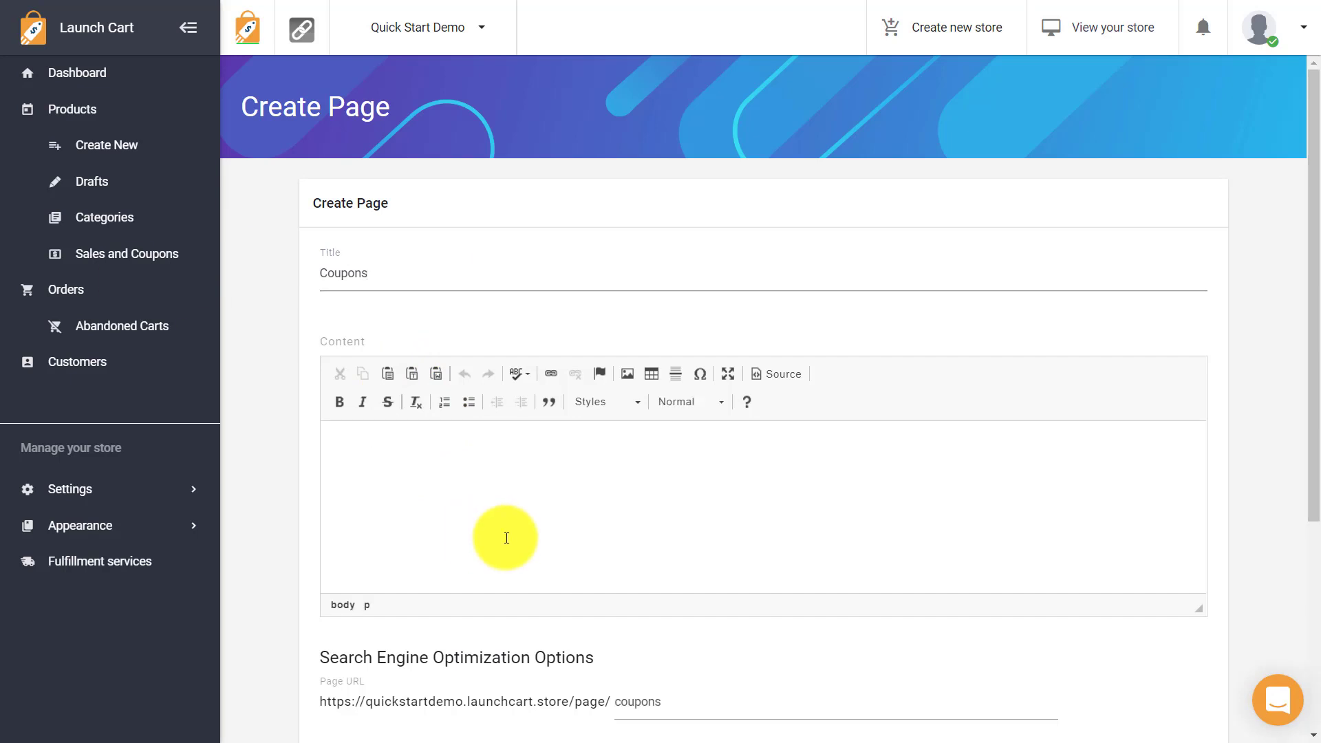
pyautogui.write('fkjdhfjdhfjkdfds fdskhfjksdaf')
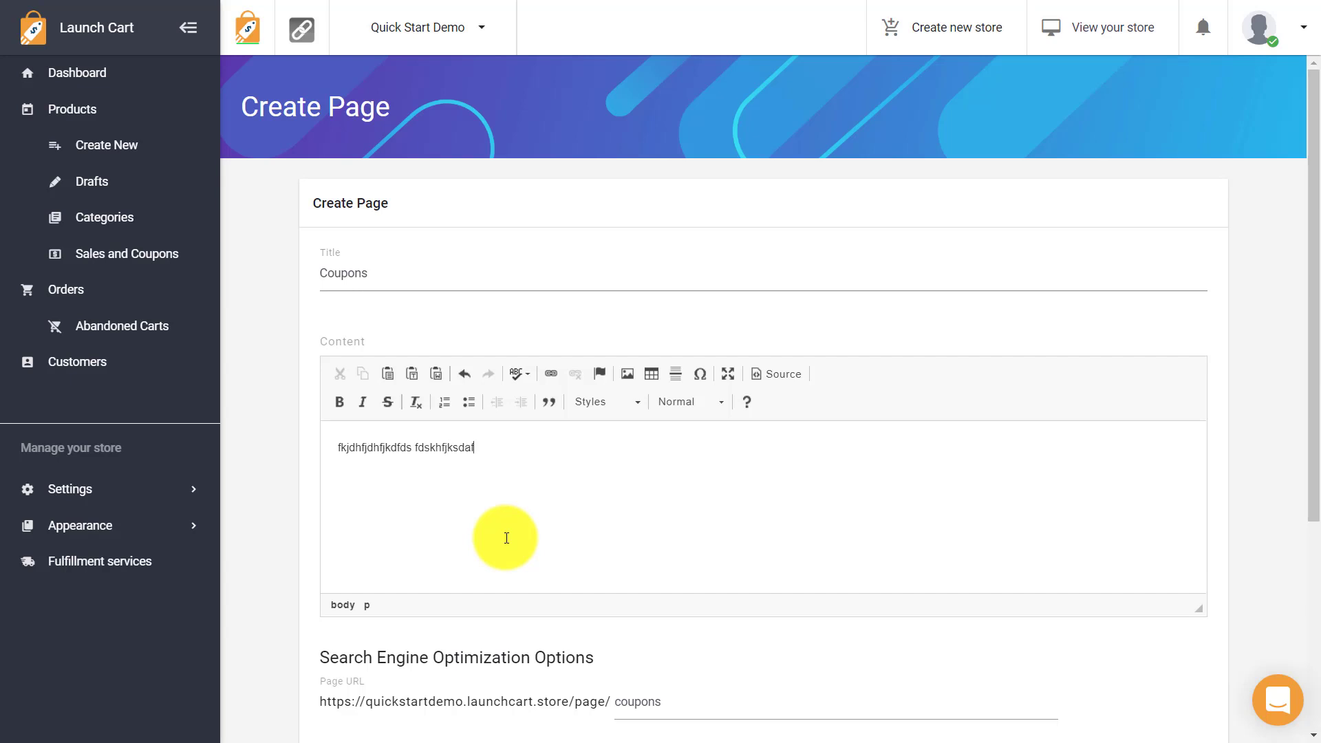
pyautogui.write(' fdsalkfhdsljf fdskjhfsda  akfjhdkjfhsda ')
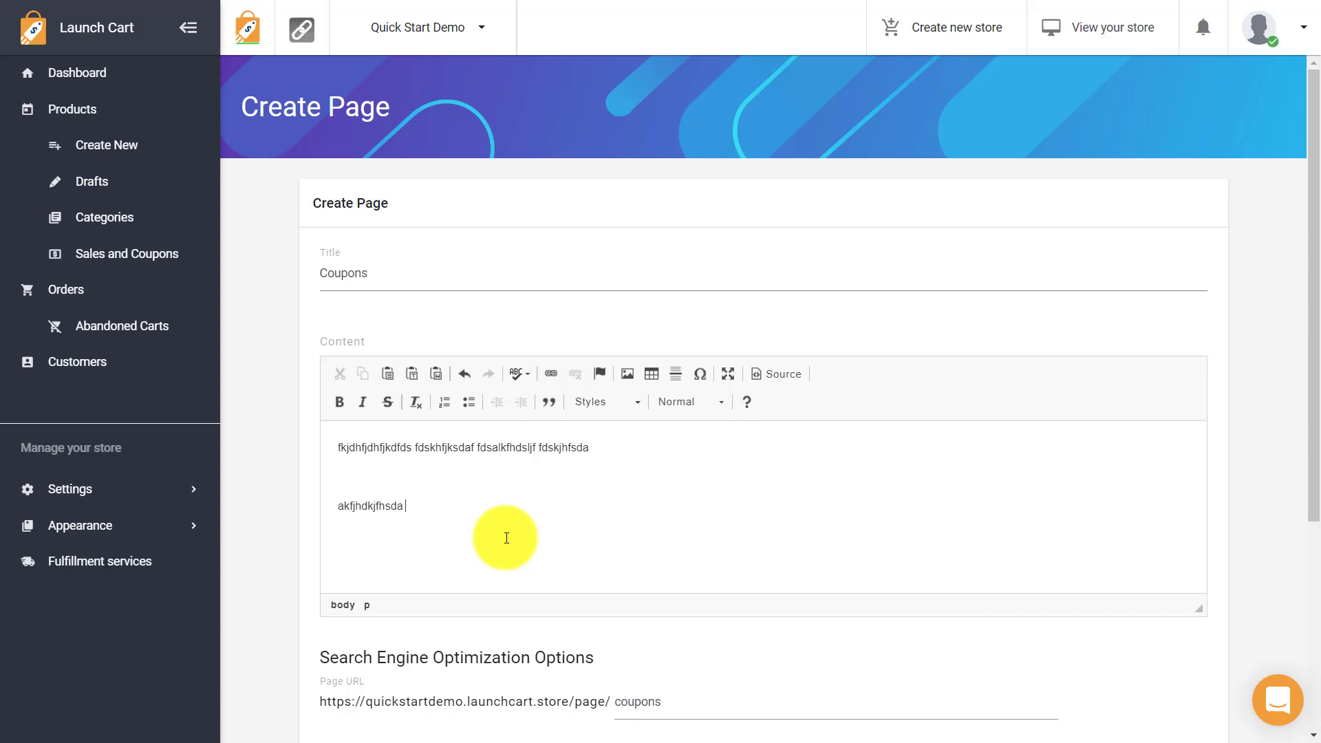
pyautogui.write('fdskajfkjdsaf sdlkjfljflkdsaf')
pyautogui.press('Return')
pyautogui.press('Return')
pyautogui.write('lkhflksdhaf')
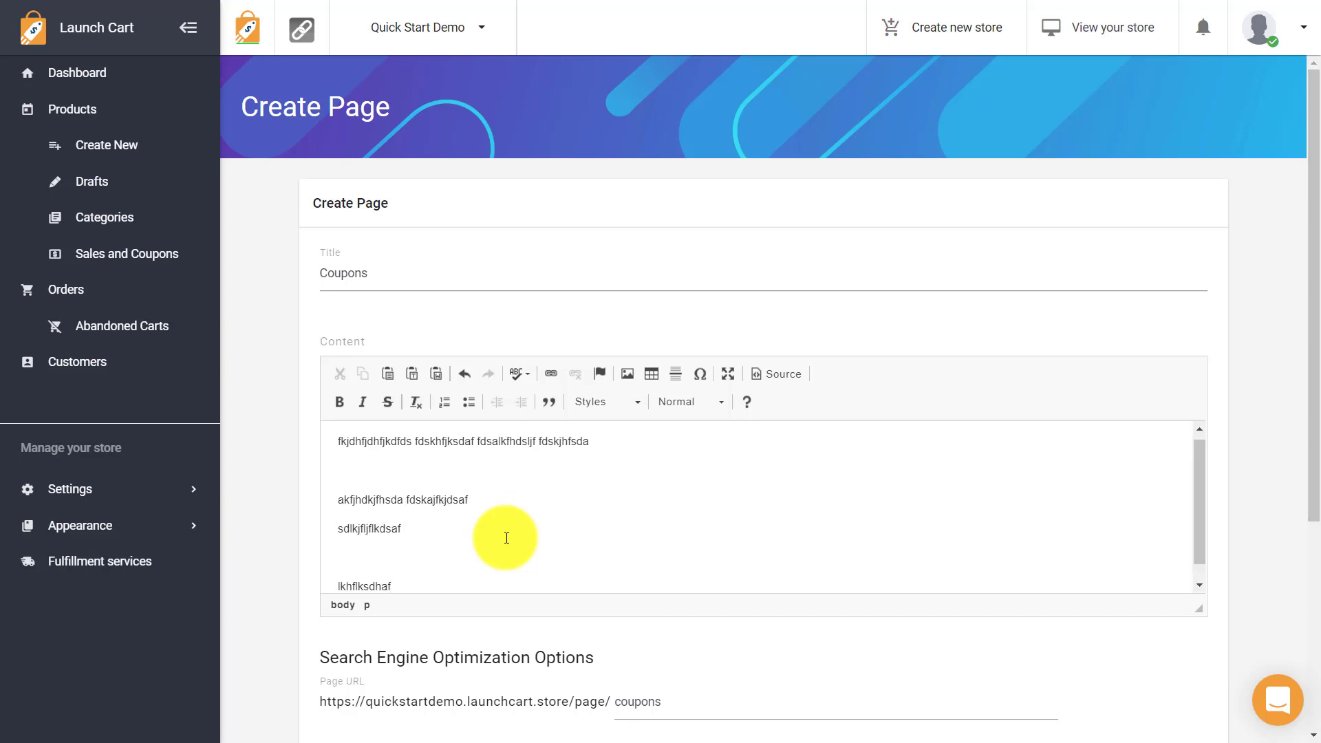
pyautogui.click(435, 548)
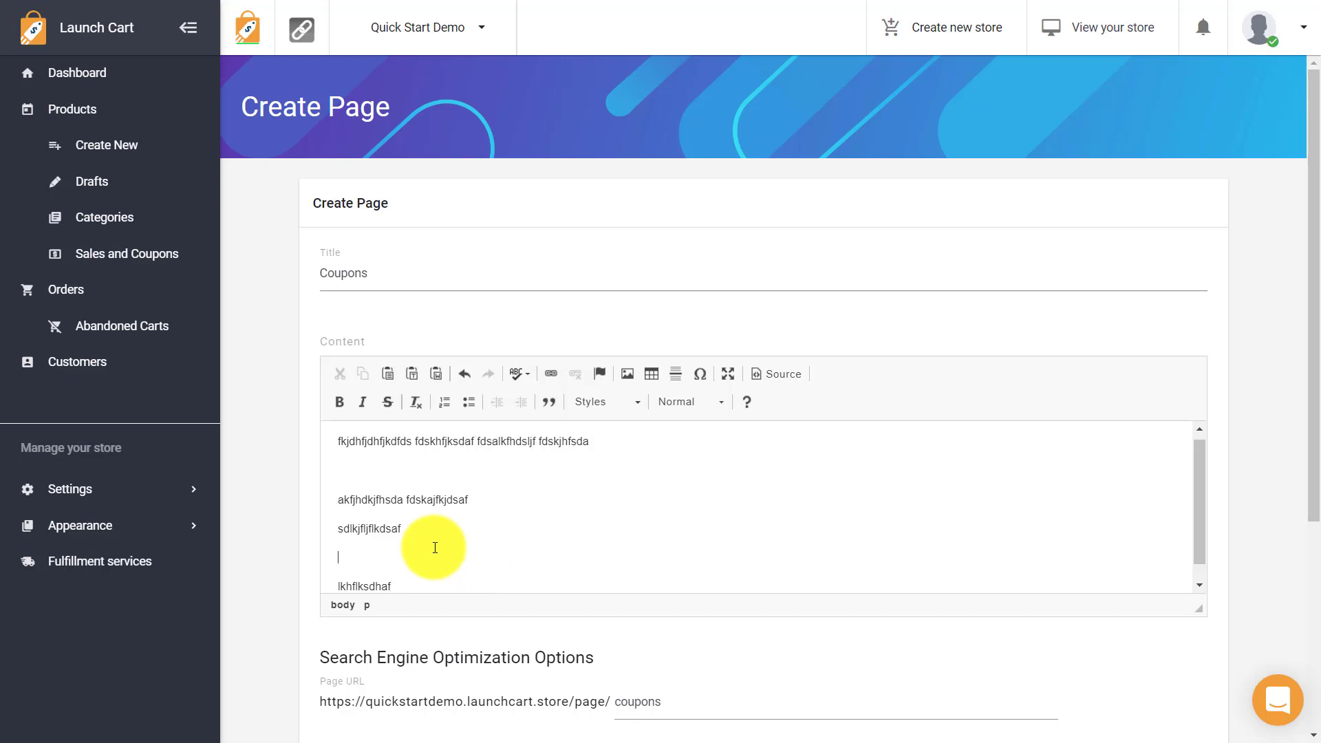
pyautogui.press('BackSpace')
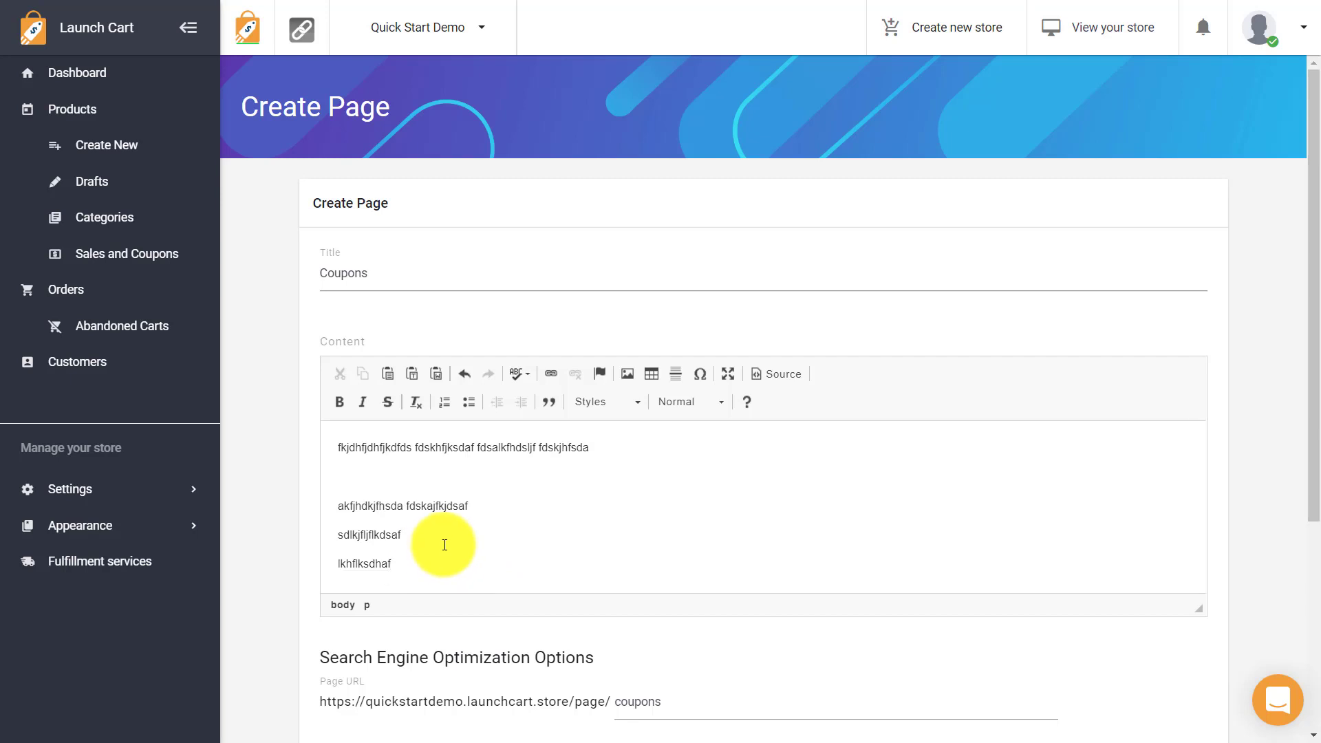
pyautogui.scroll(-3, 507, 560)
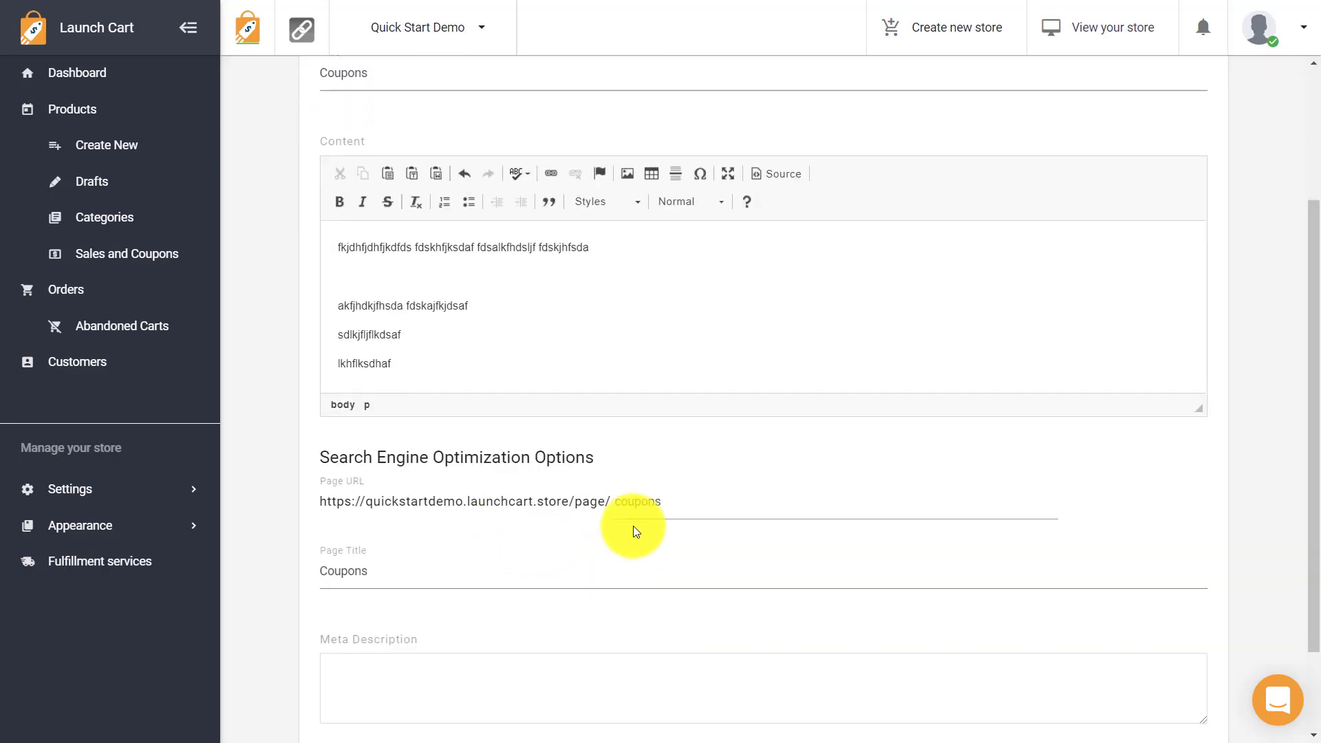
pyautogui.scroll(-2, 516, 594)
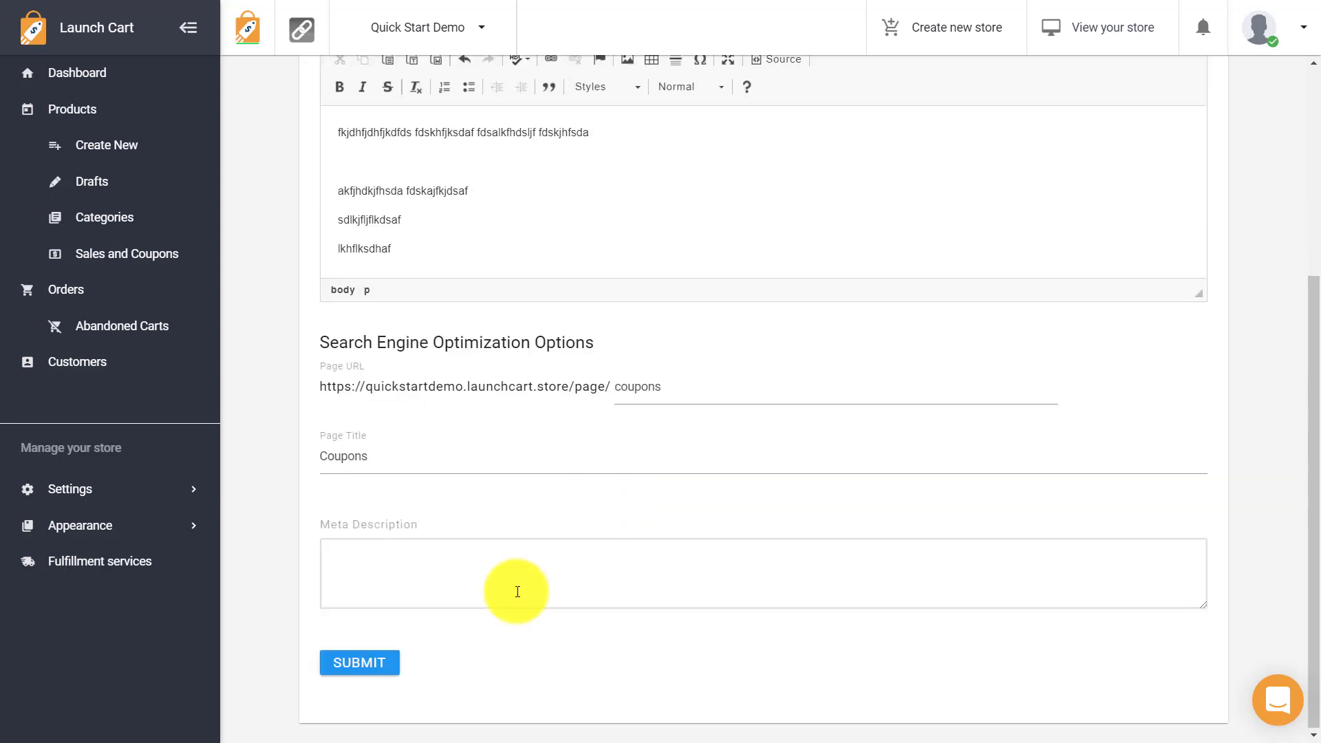
pyautogui.click(374, 663)
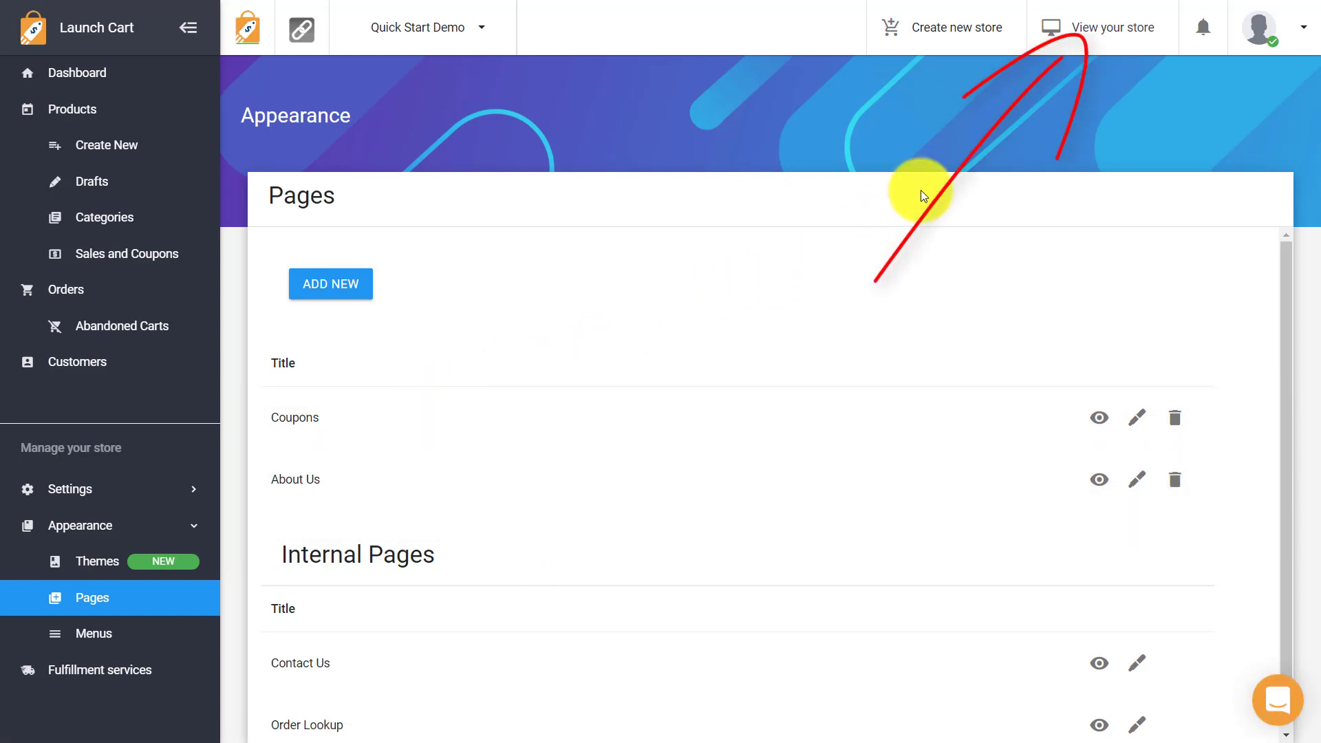
pyautogui.click(1098, 35)
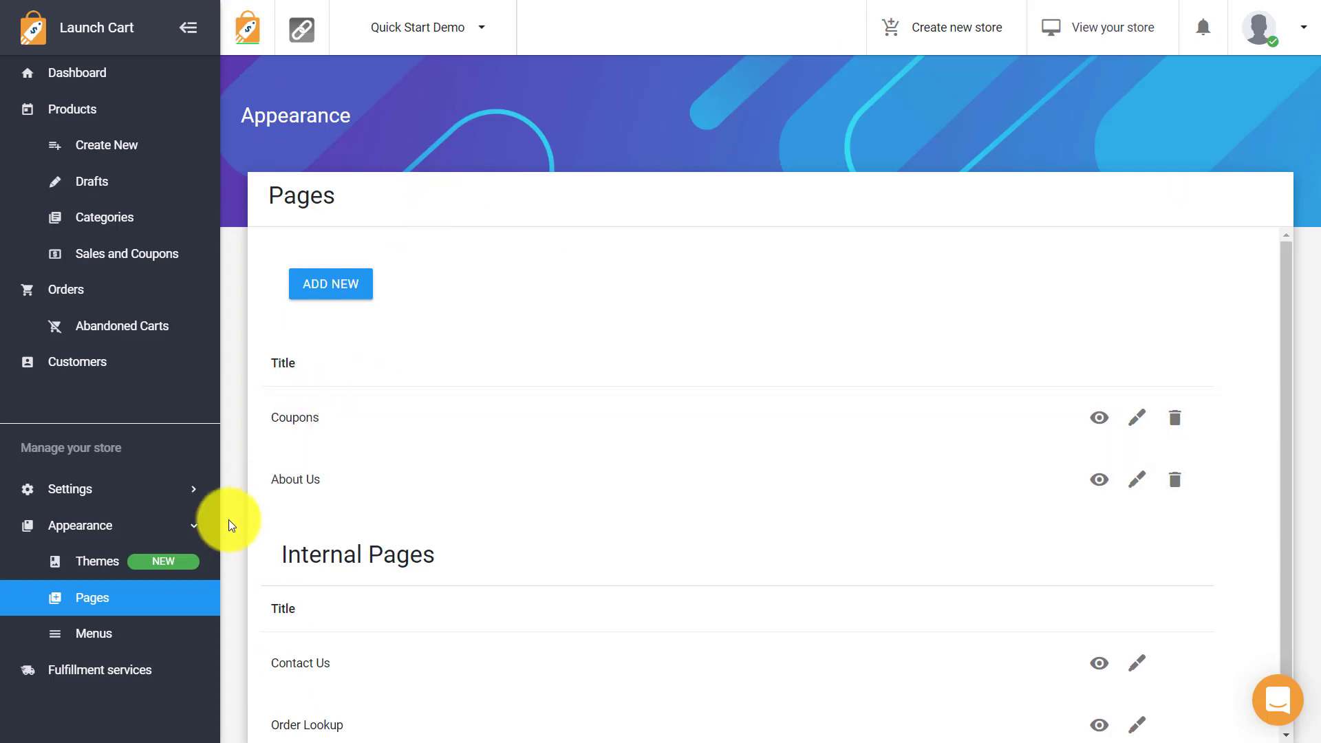
# In the main menu settings, begin a new menu item titled 'About Us'.
pyautogui.click(105, 633)
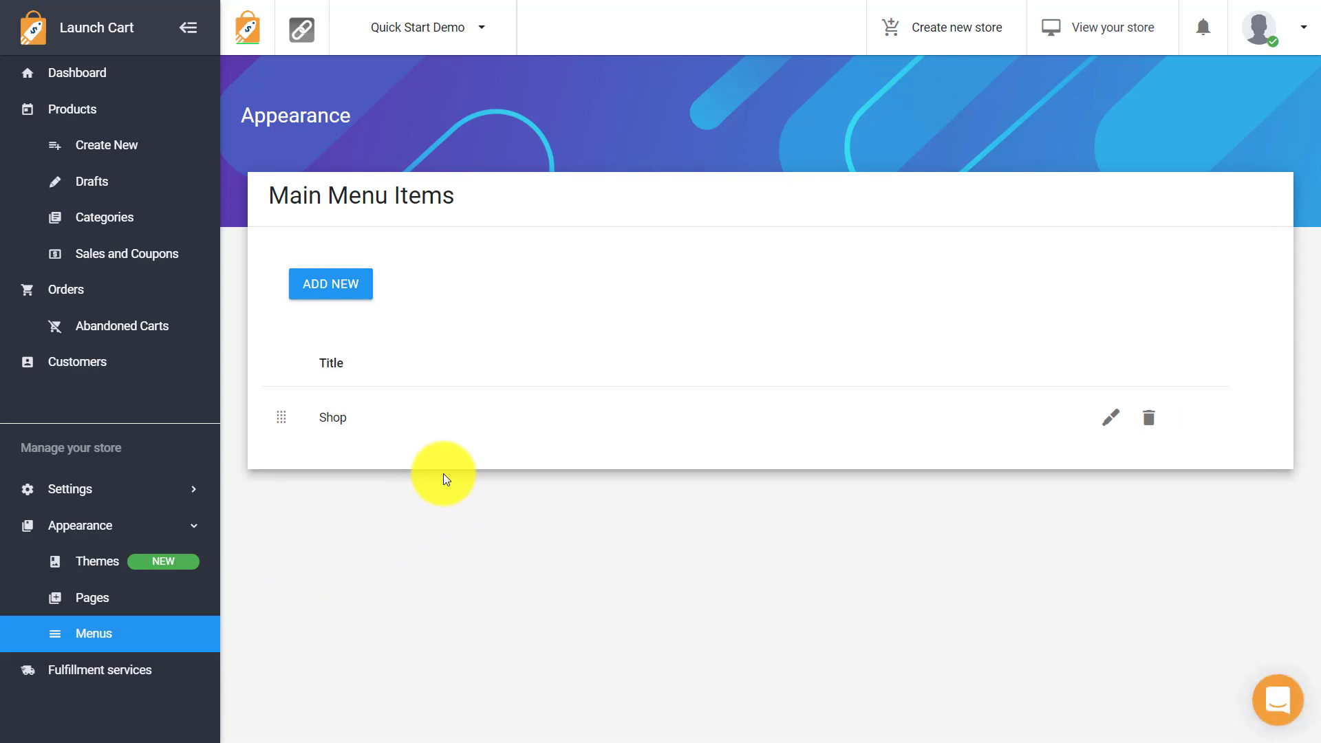
pyautogui.click(342, 295)
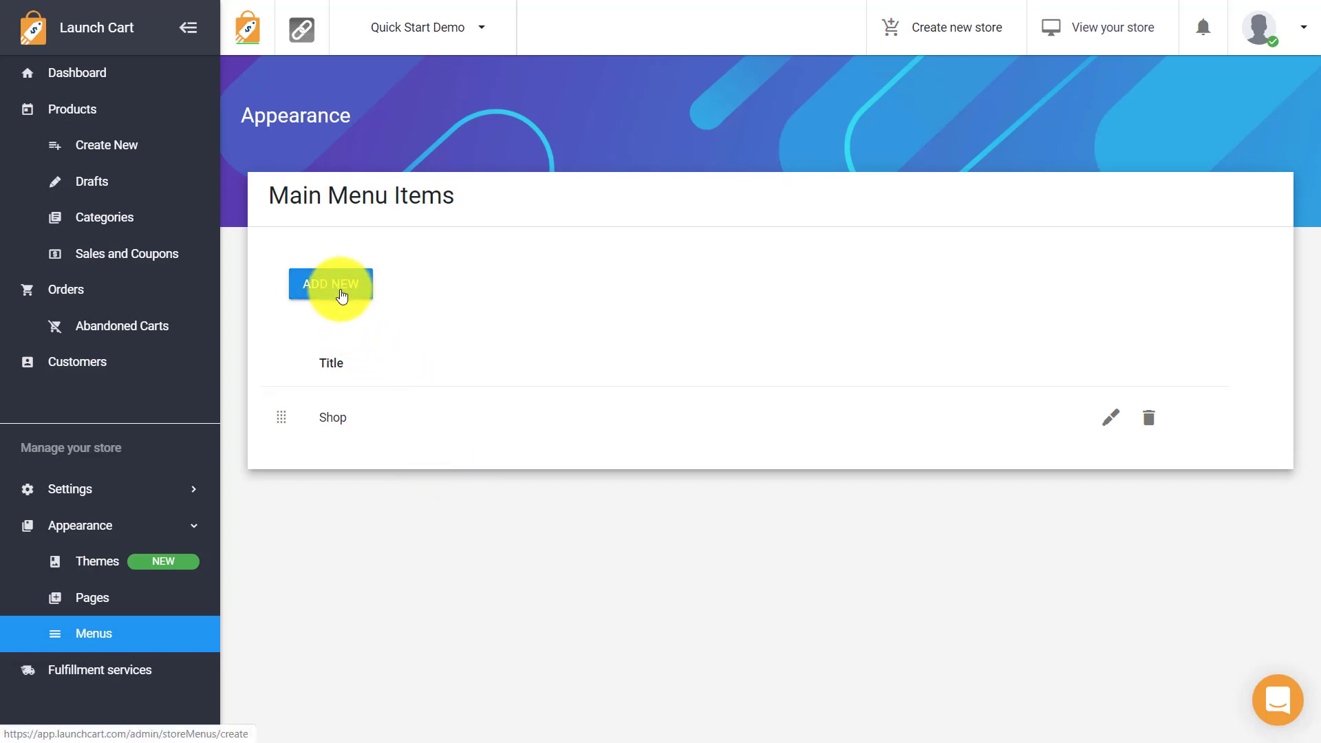
pyautogui.click(446, 276)
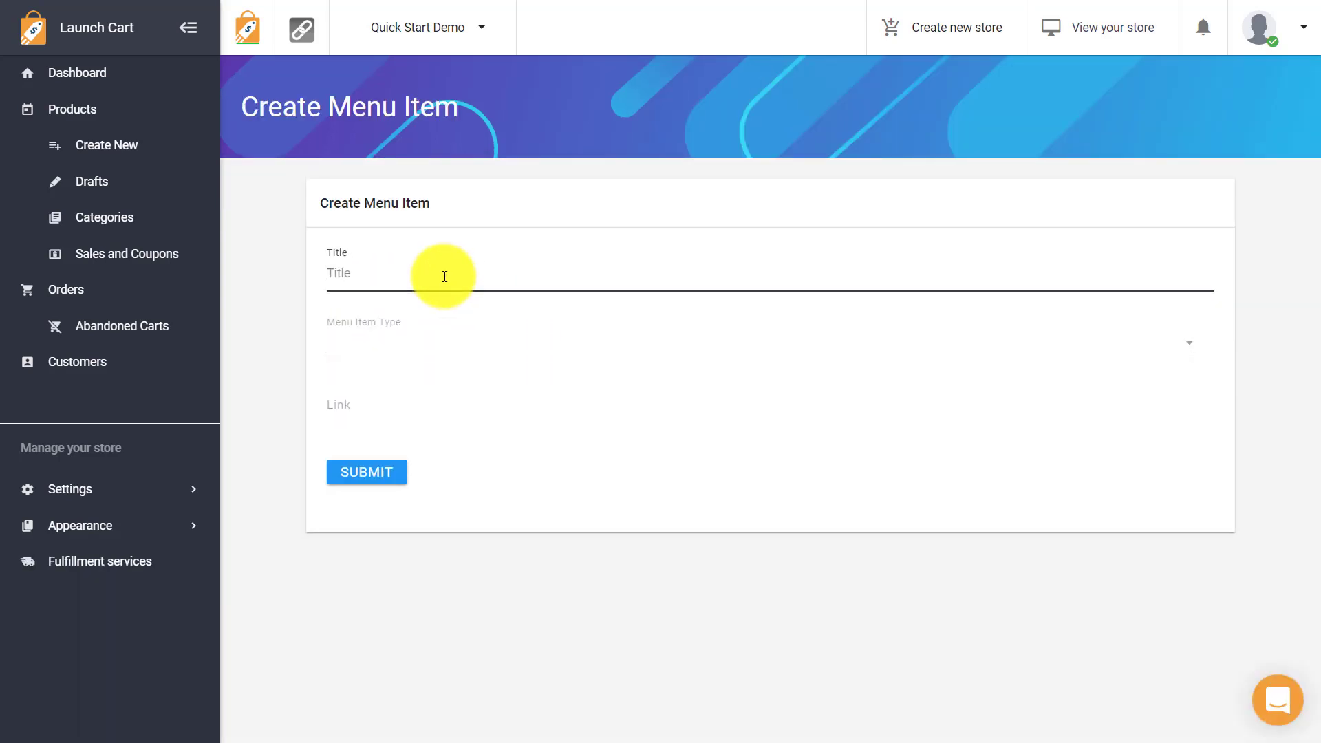
pyautogui.write('About Us')
# Set the About Us item's type to Page, linking to the About Us page.
pyautogui.click(430, 339)
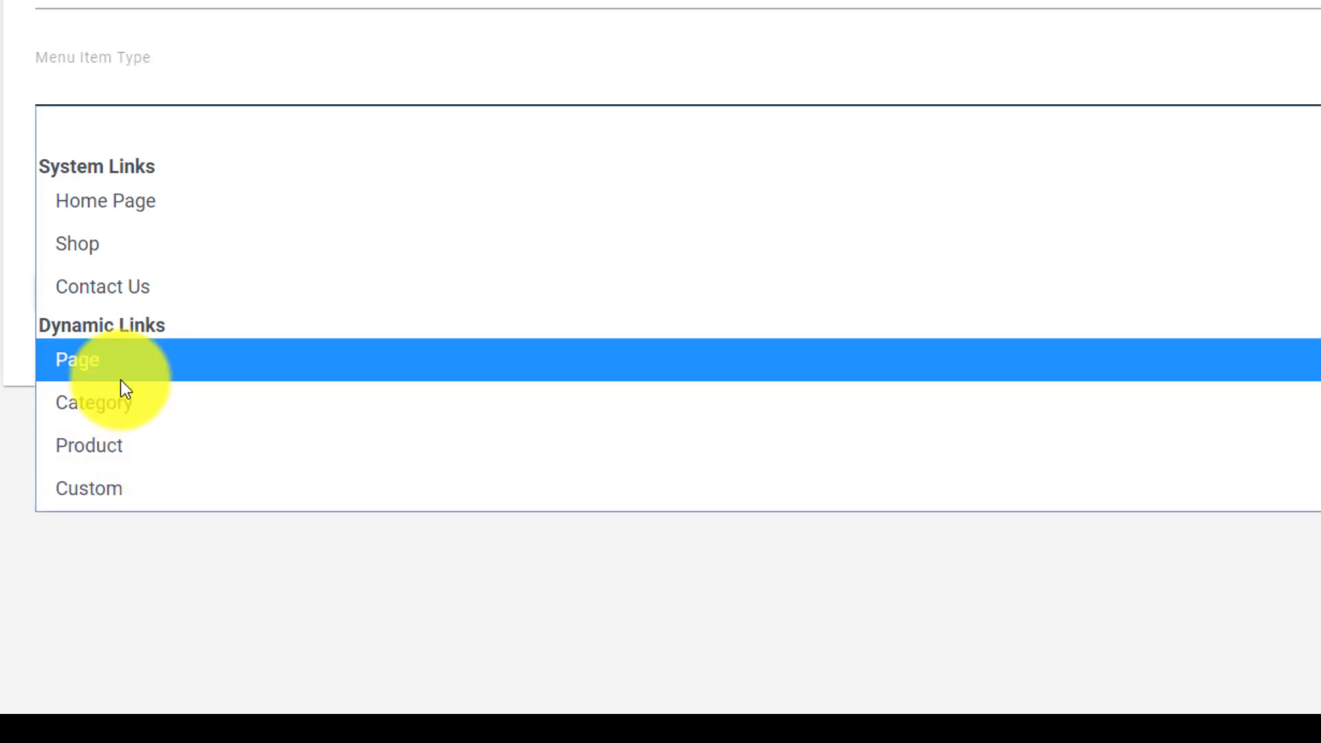
pyautogui.click(136, 375)
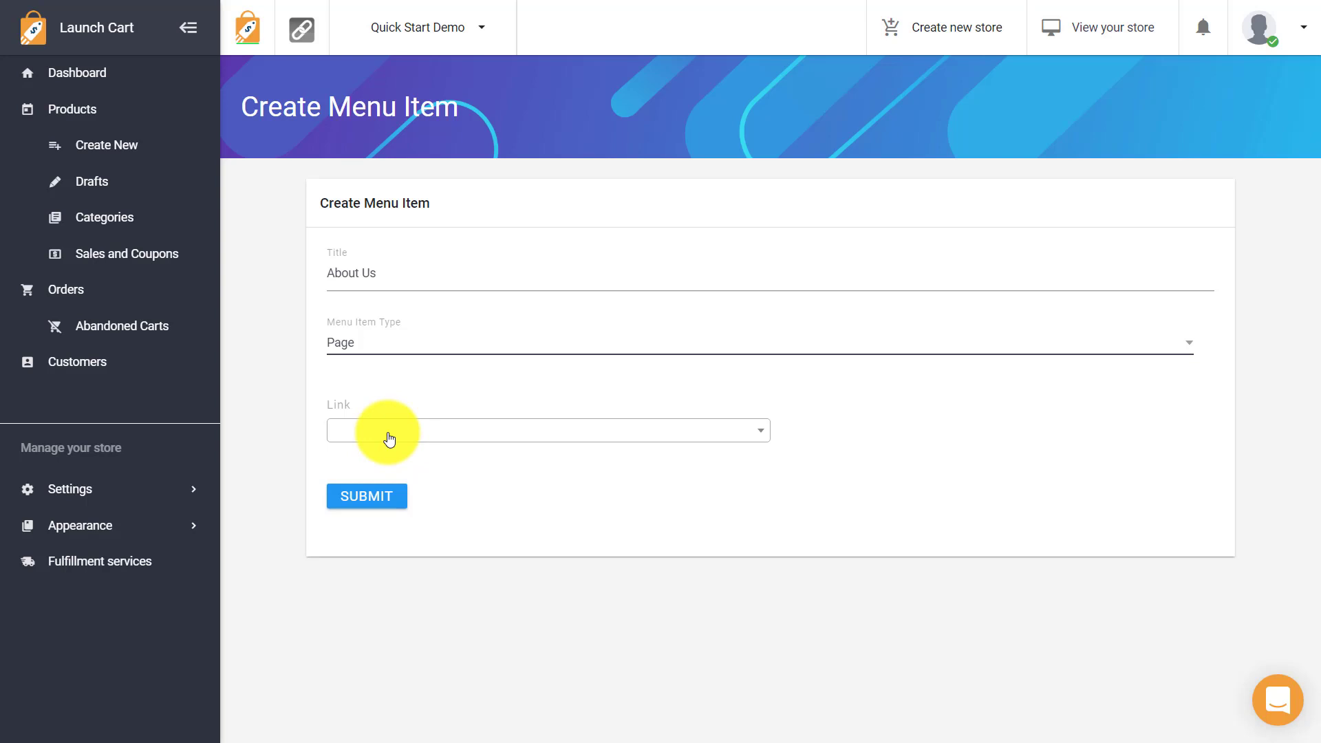
pyautogui.click(388, 438)
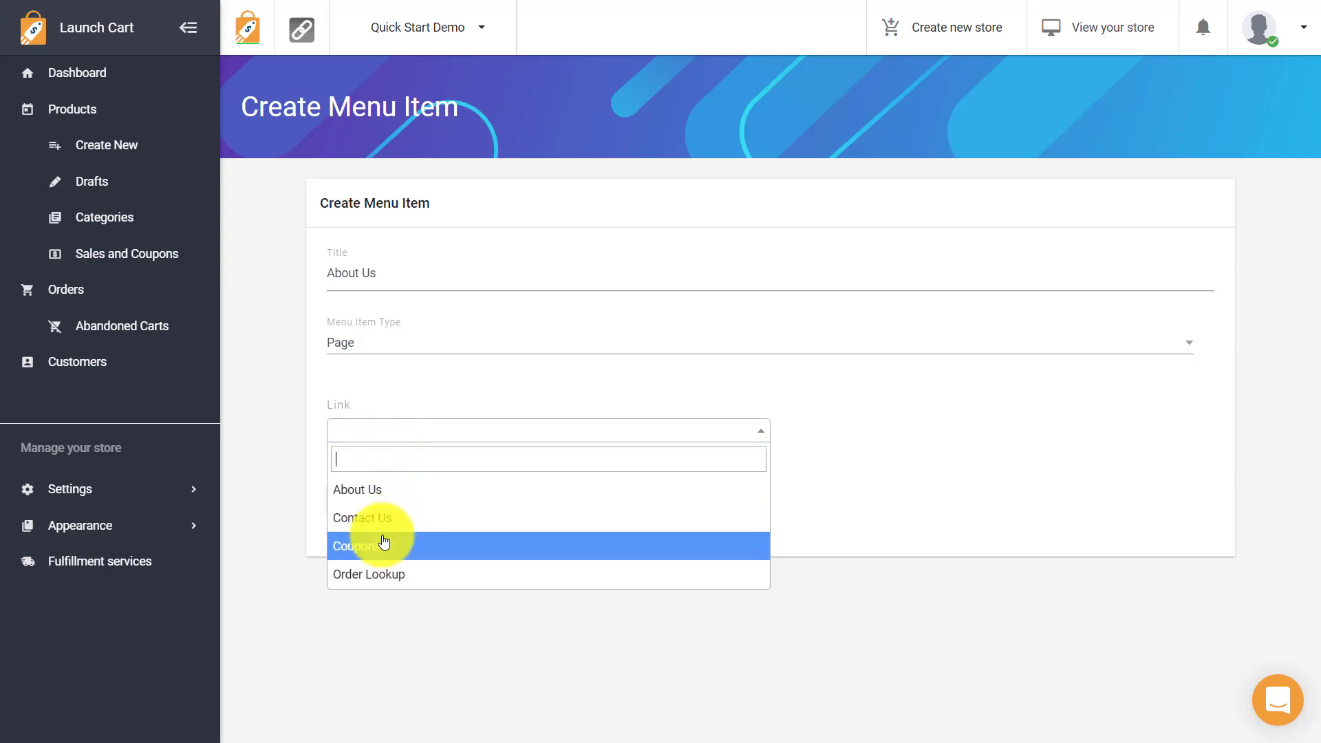
pyautogui.click(390, 495)
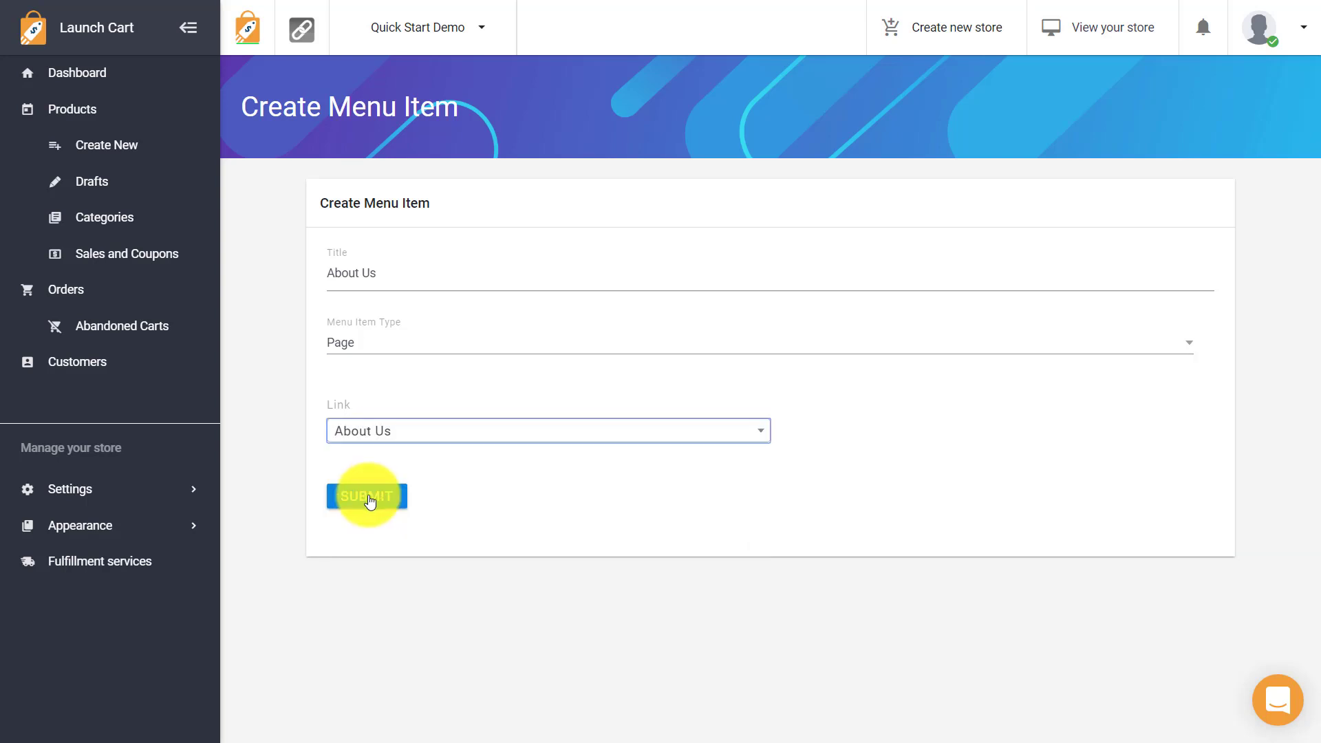
# Save the About Us menu item and preview it on the live storefront.
pyautogui.click(368, 501)
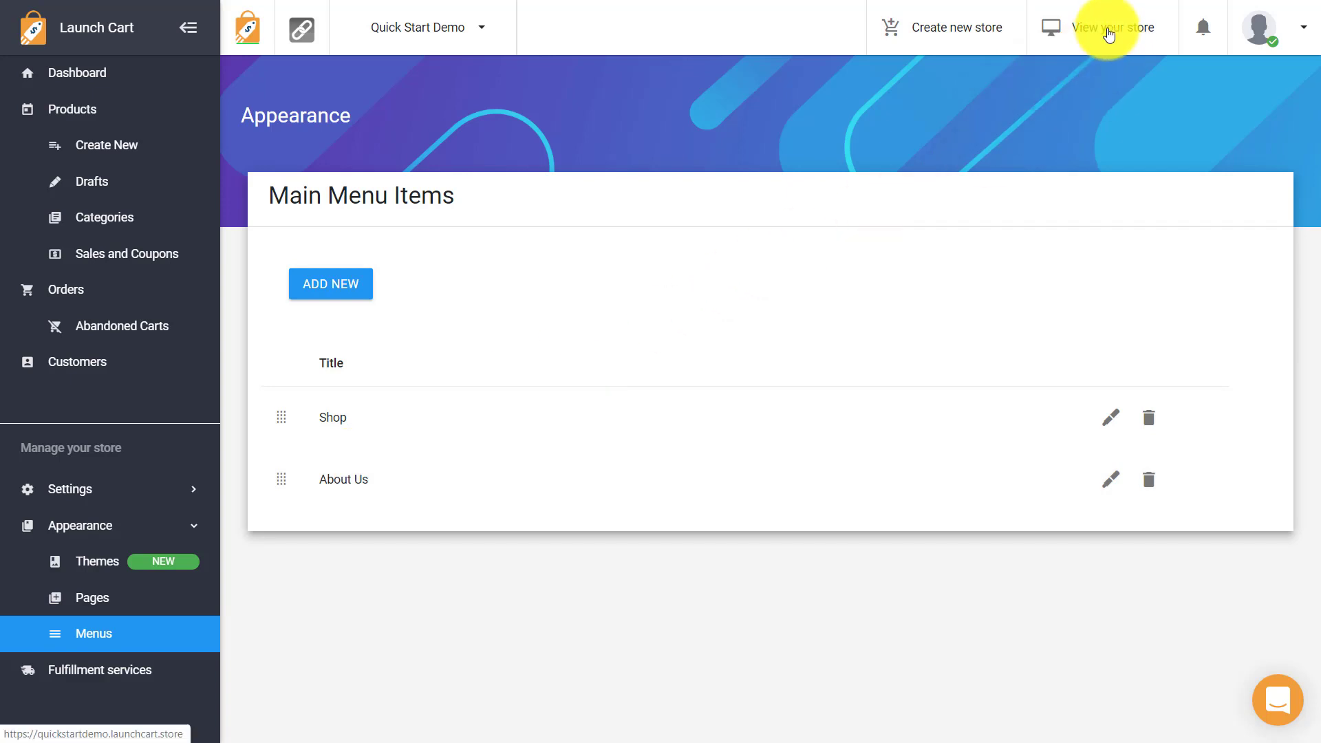
pyautogui.click(1107, 29)
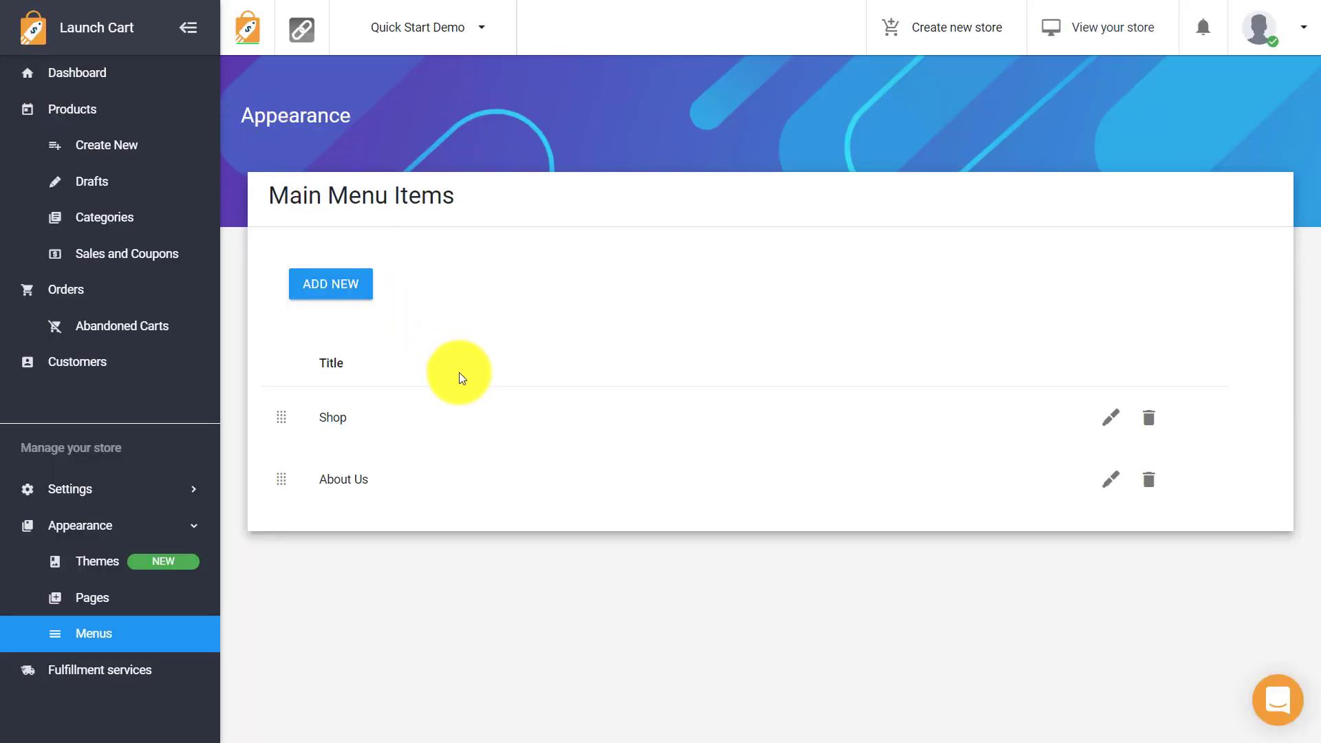
pyautogui.moveTo(279, 479); pyautogui.dragTo(275, 406)
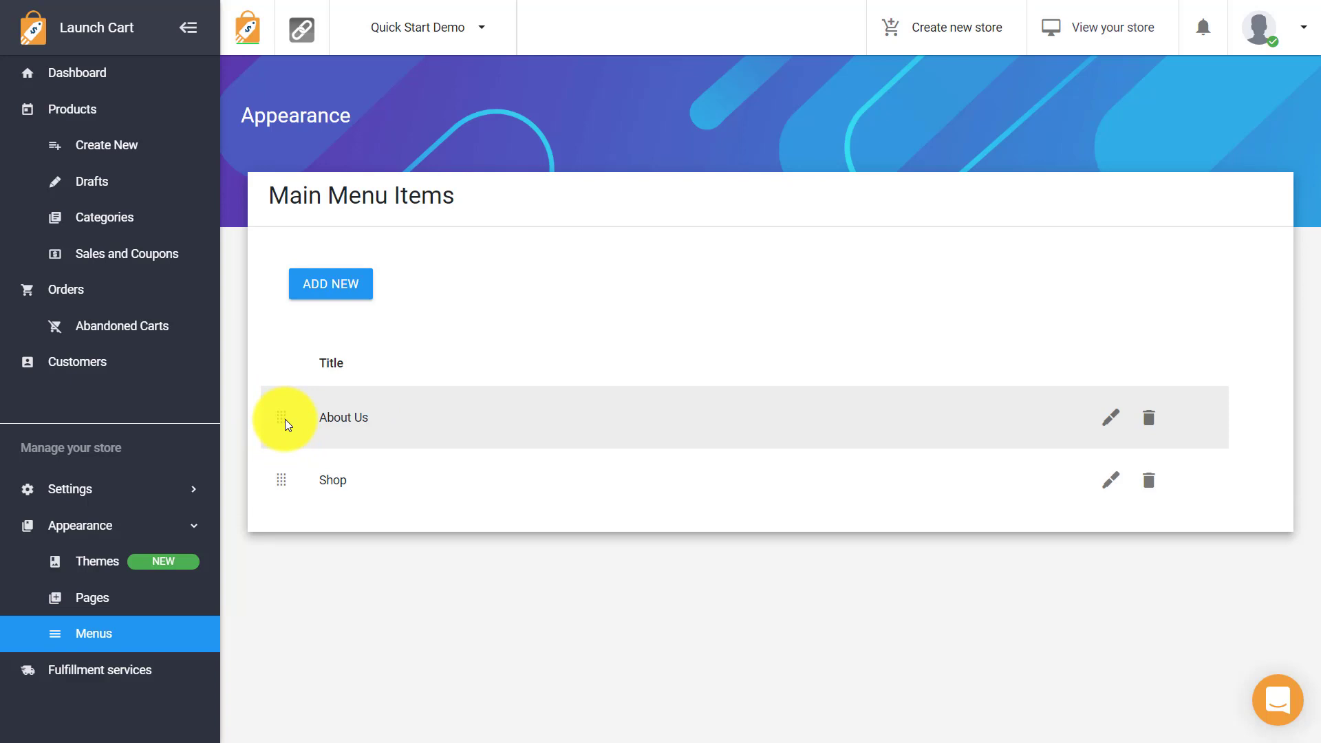
pyautogui.moveTo(285, 419); pyautogui.dragTo(287, 490)
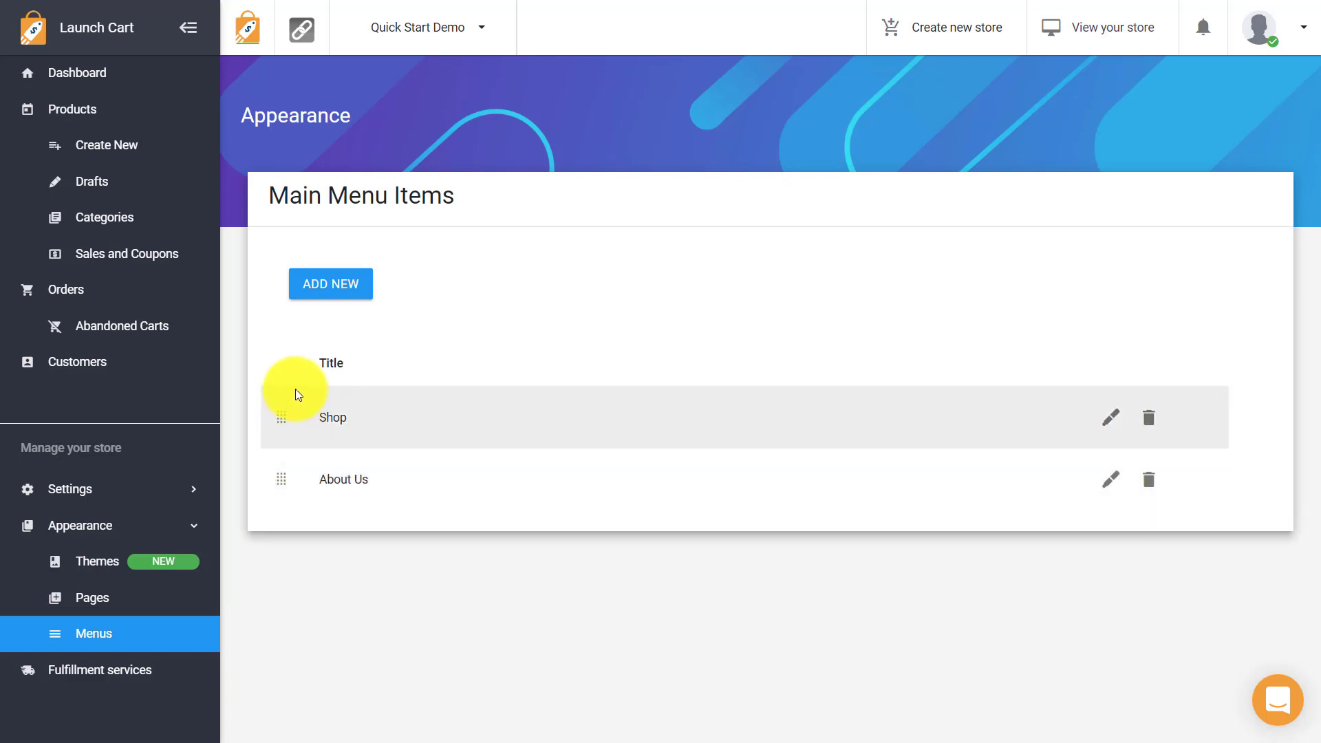
# Add and save a 'Coupons' menu item of type Page linking to the Coupons page.
pyautogui.click(346, 288)
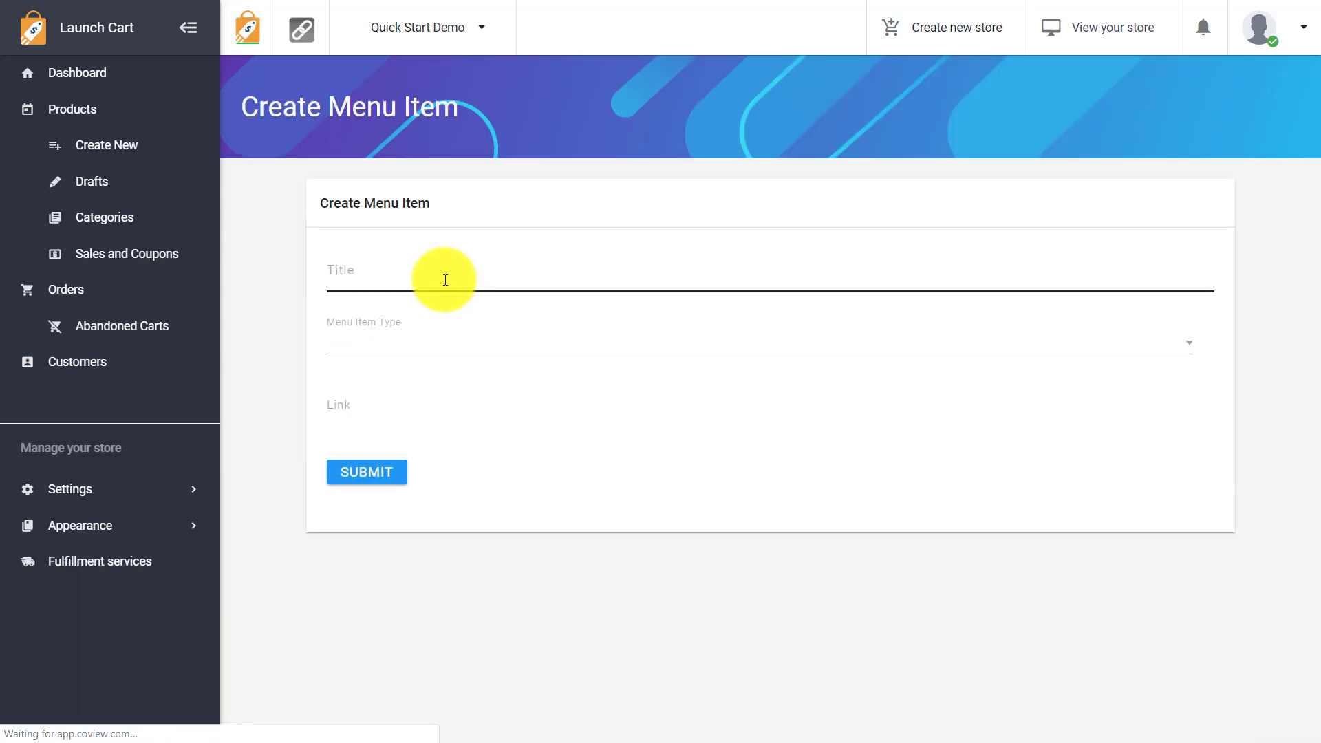
pyautogui.click(451, 283)
pyautogui.write('O')
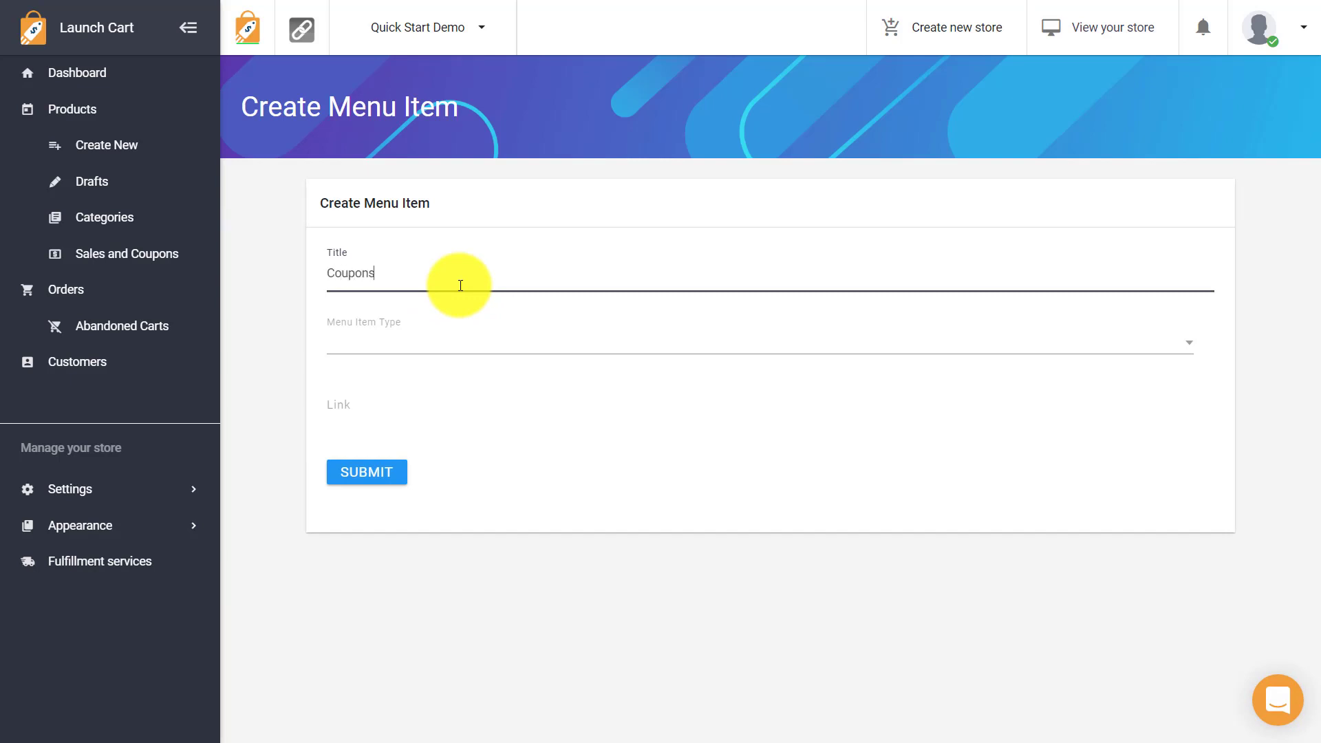
pyautogui.click(466, 344)
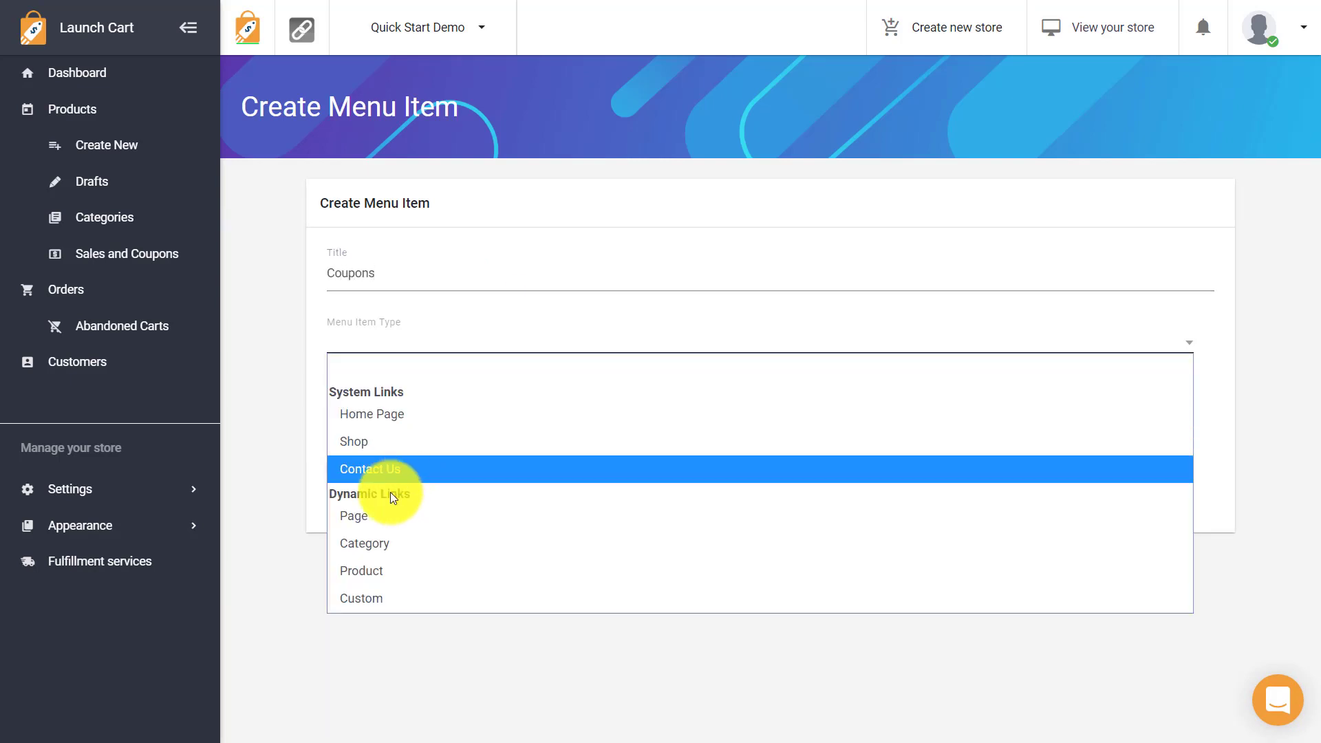
pyautogui.click(383, 515)
pyautogui.click(395, 430)
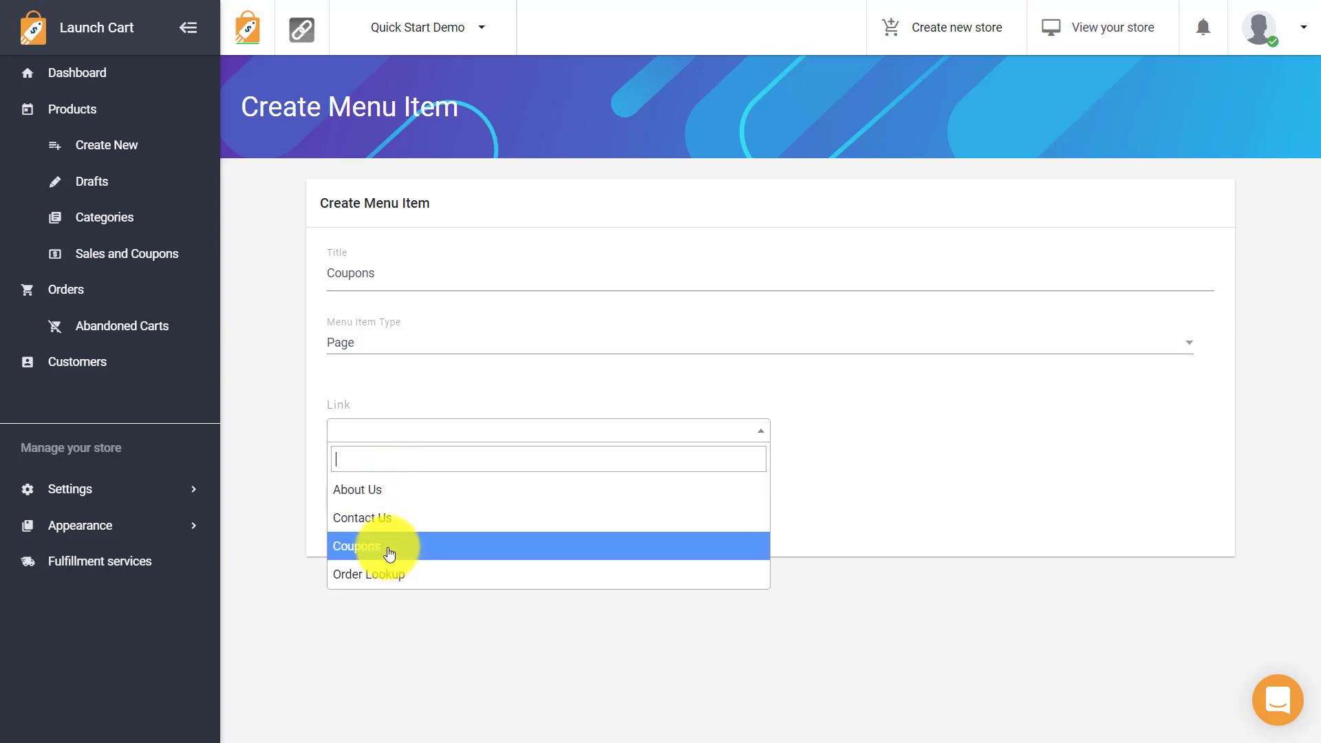
pyautogui.click(390, 552)
pyautogui.click(375, 507)
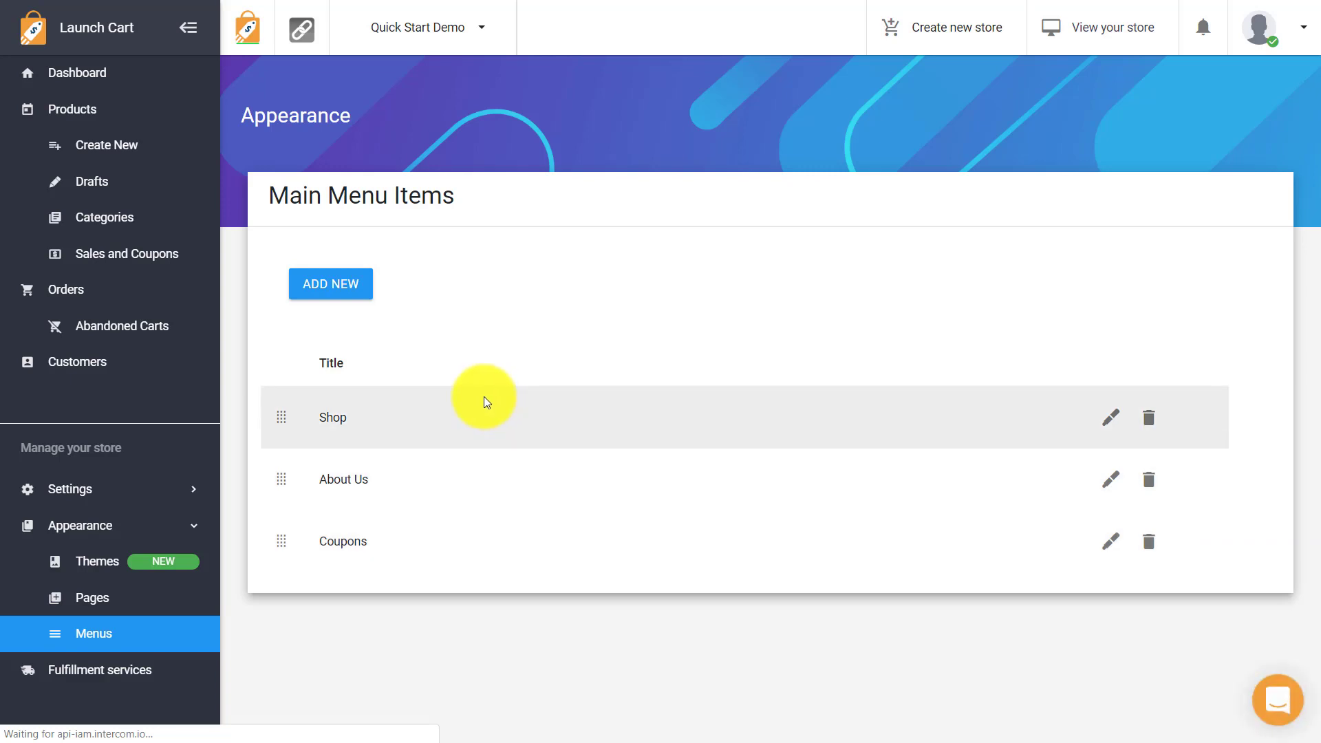
# Create a 'Homepage' menu item with the Home Page type.
pyautogui.click(339, 289)
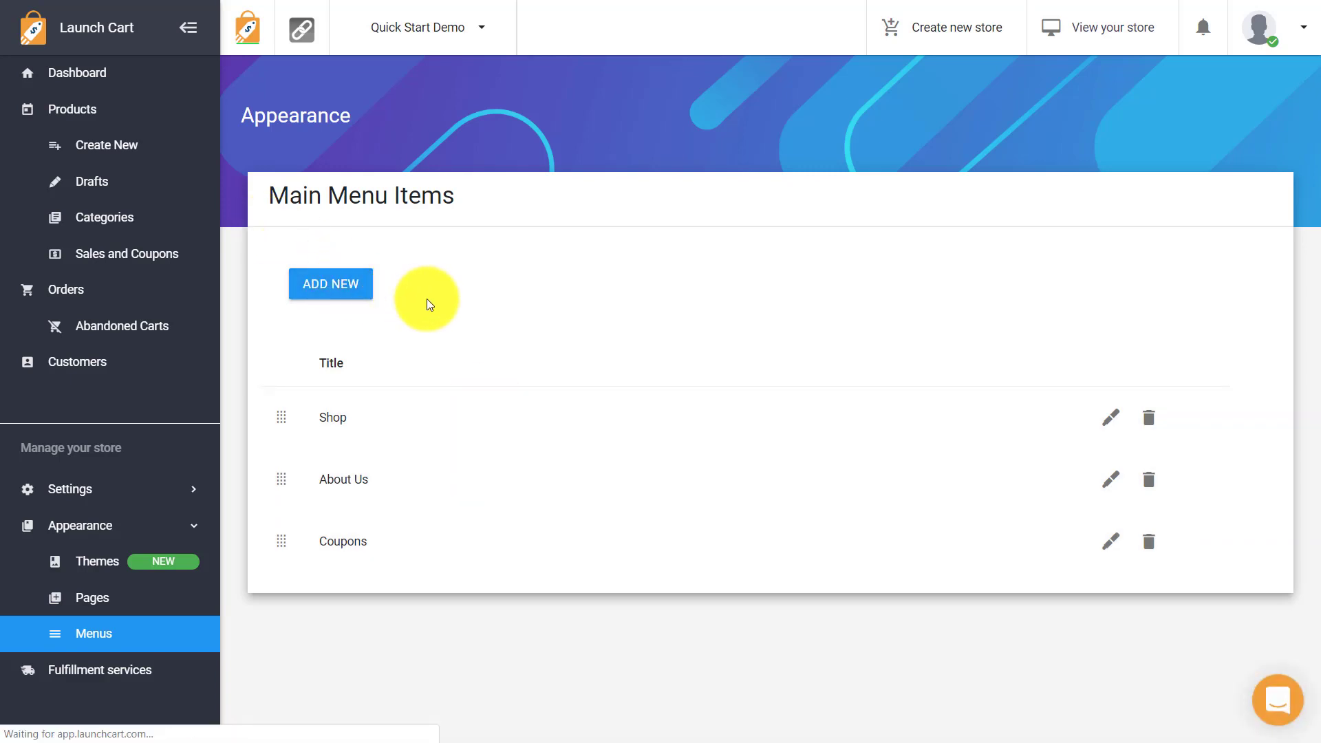
pyautogui.click(434, 278)
pyautogui.write('H')
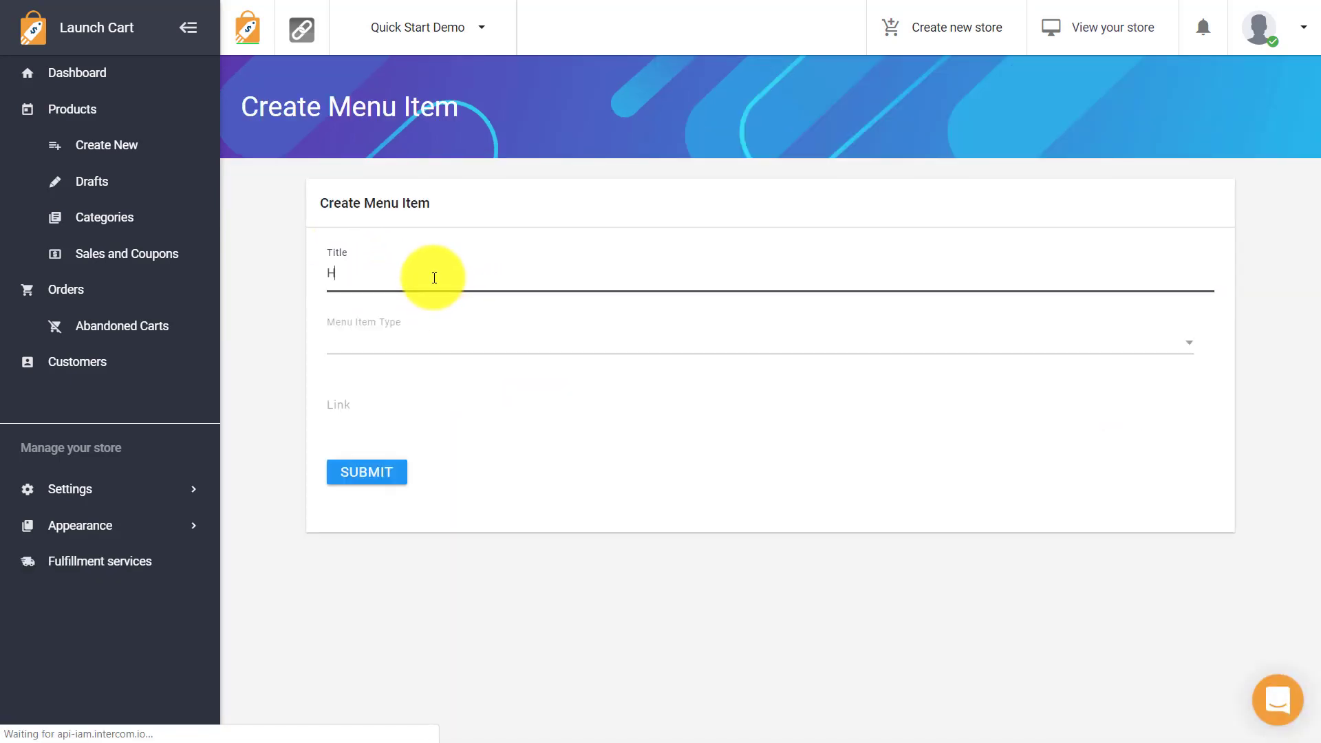
pyautogui.write('omepage')
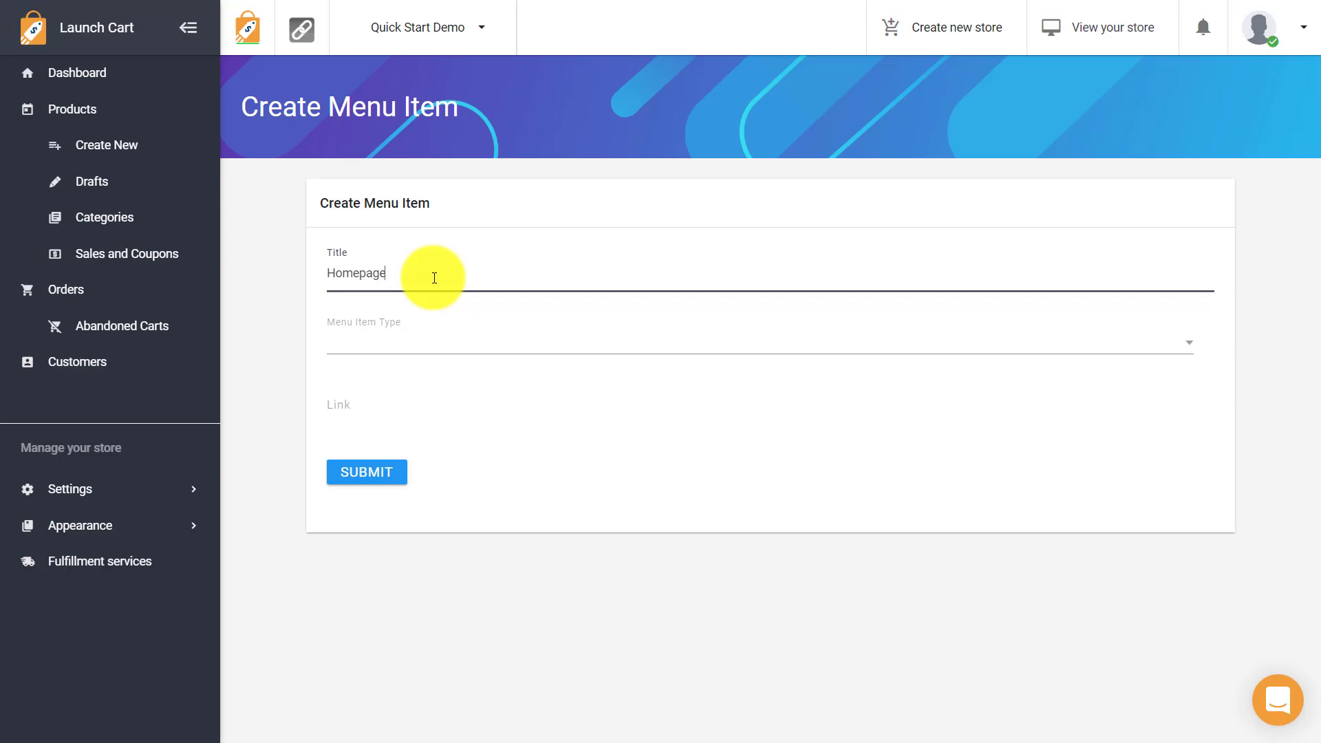
pyautogui.click(397, 347)
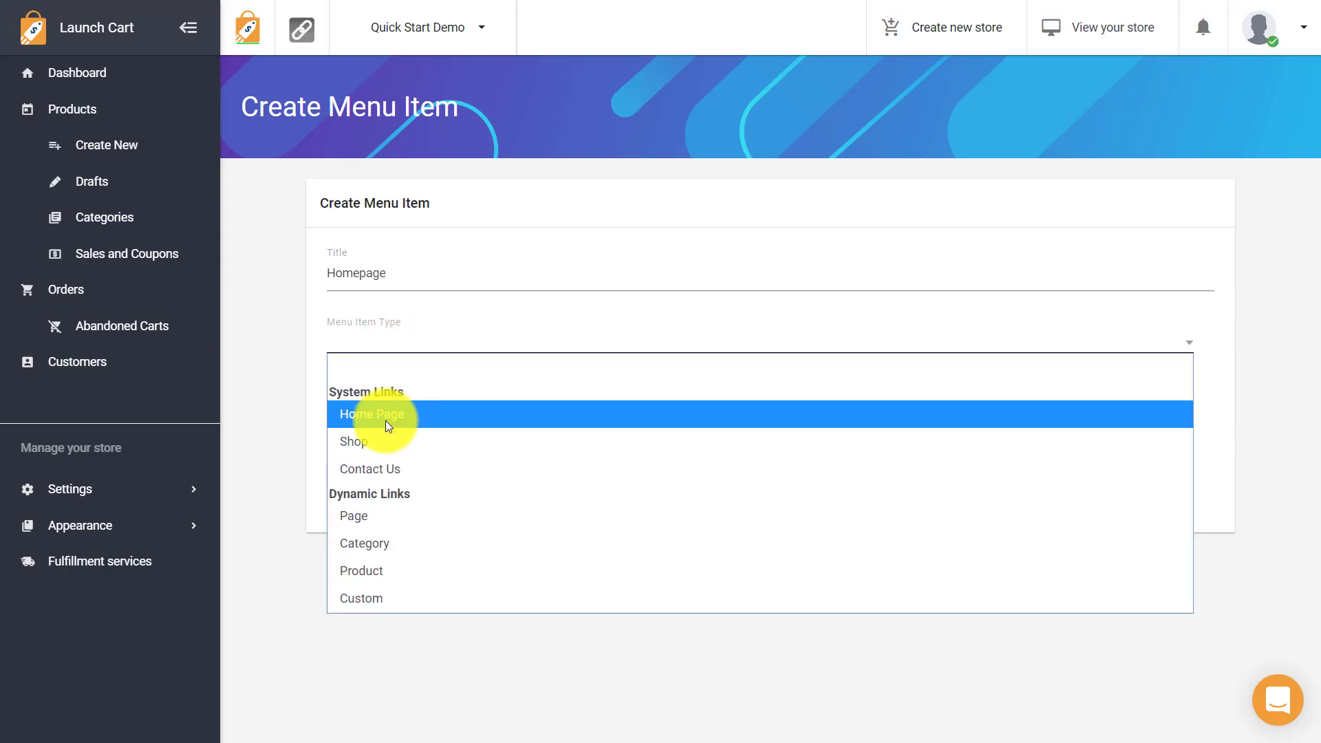
pyautogui.click(385, 414)
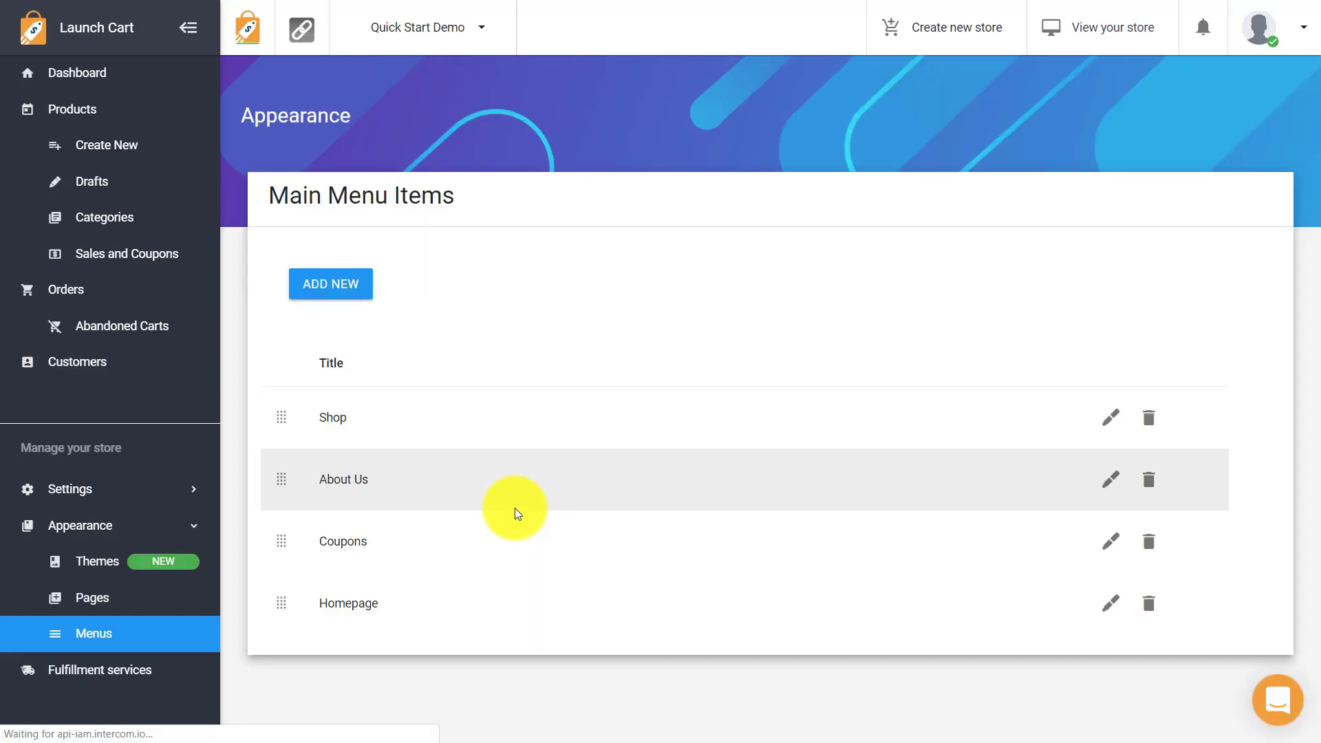
# Add and save a 'Contact us' menu item of the Contact Us type.
pyautogui.click(332, 289)
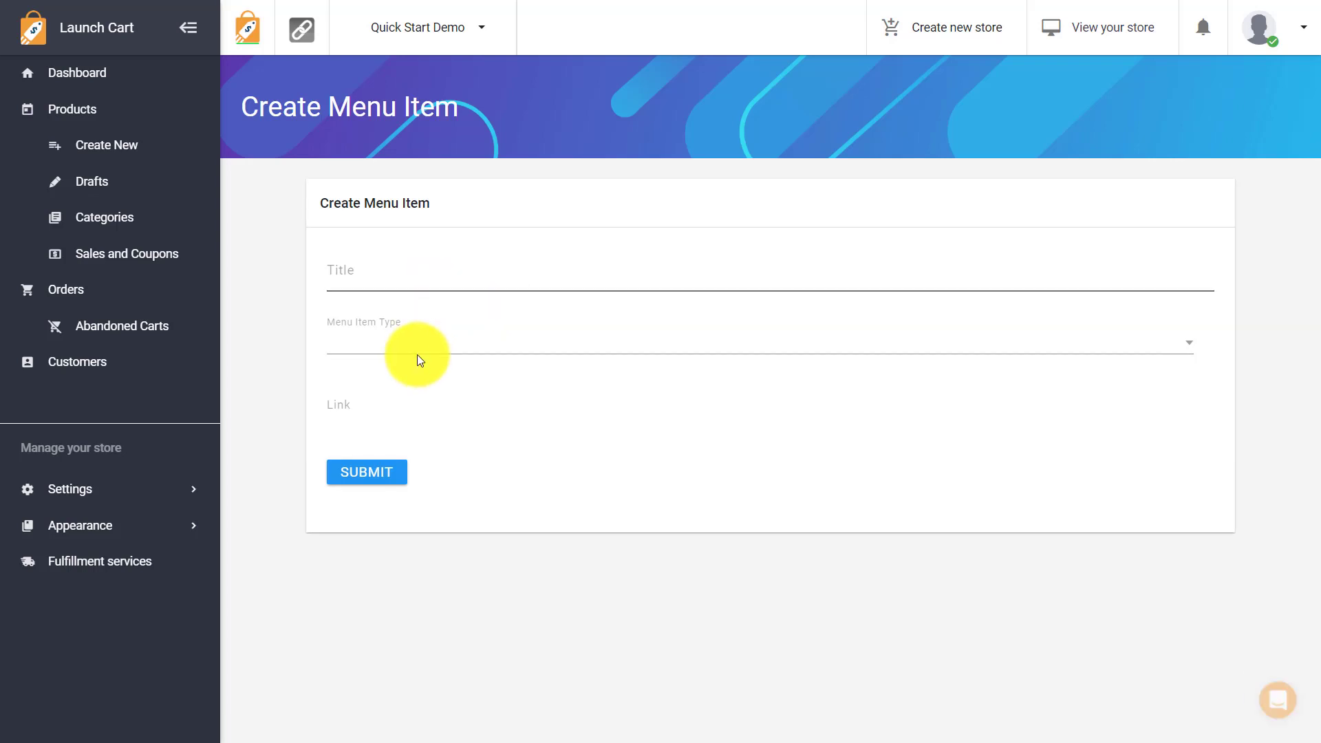
pyautogui.click(418, 350)
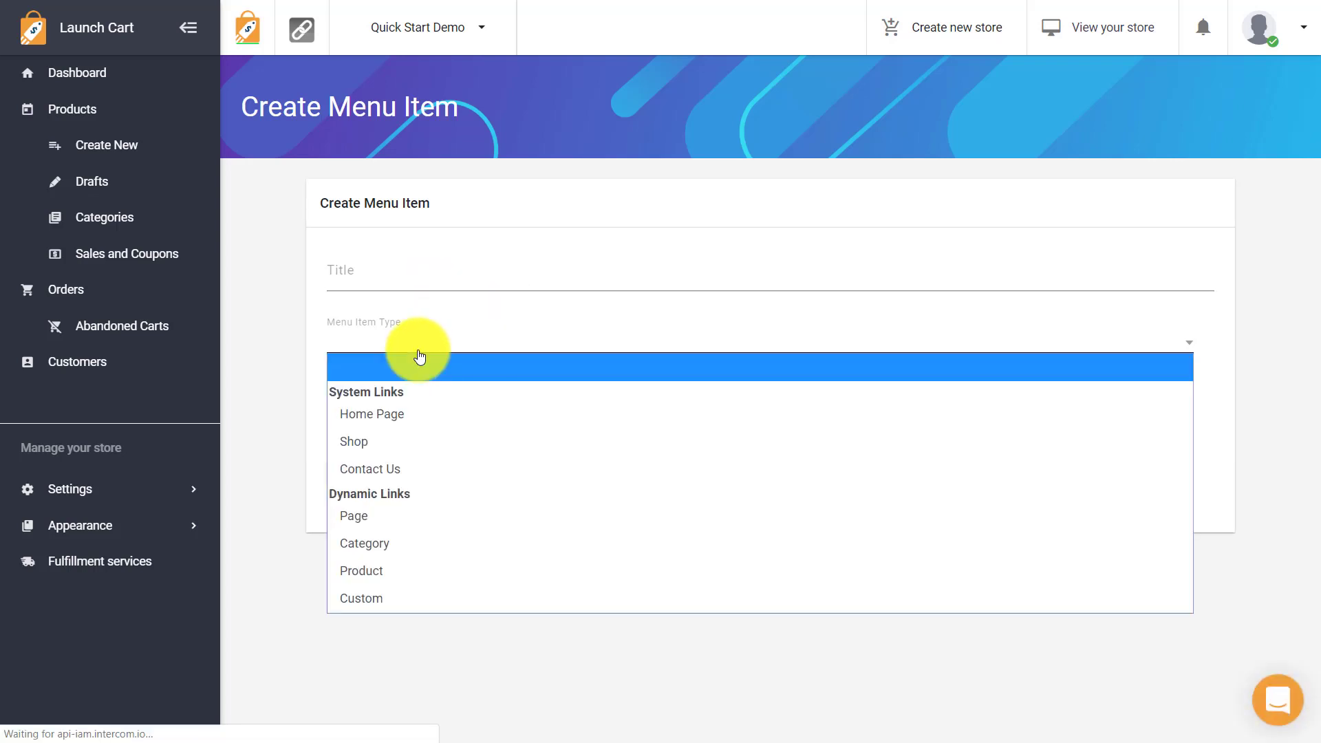
pyautogui.click(399, 467)
pyautogui.click(441, 281)
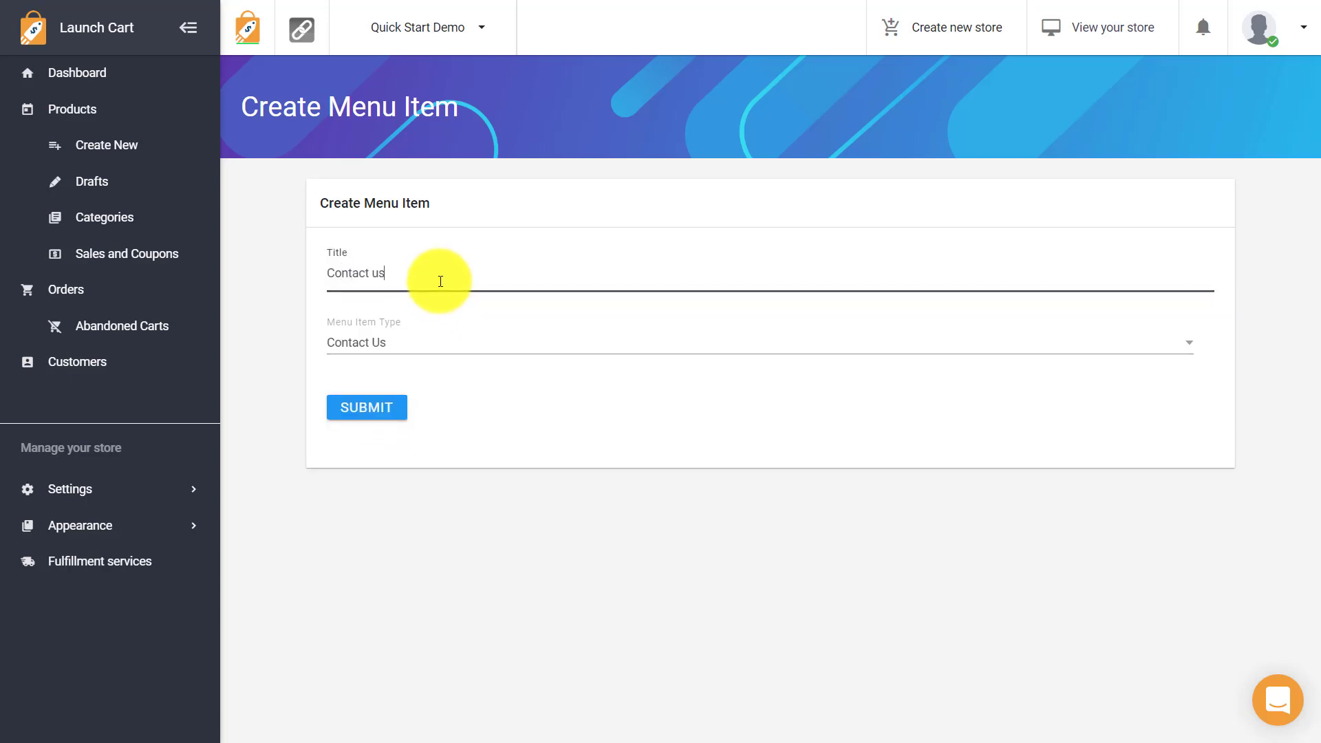
pyautogui.click(359, 417)
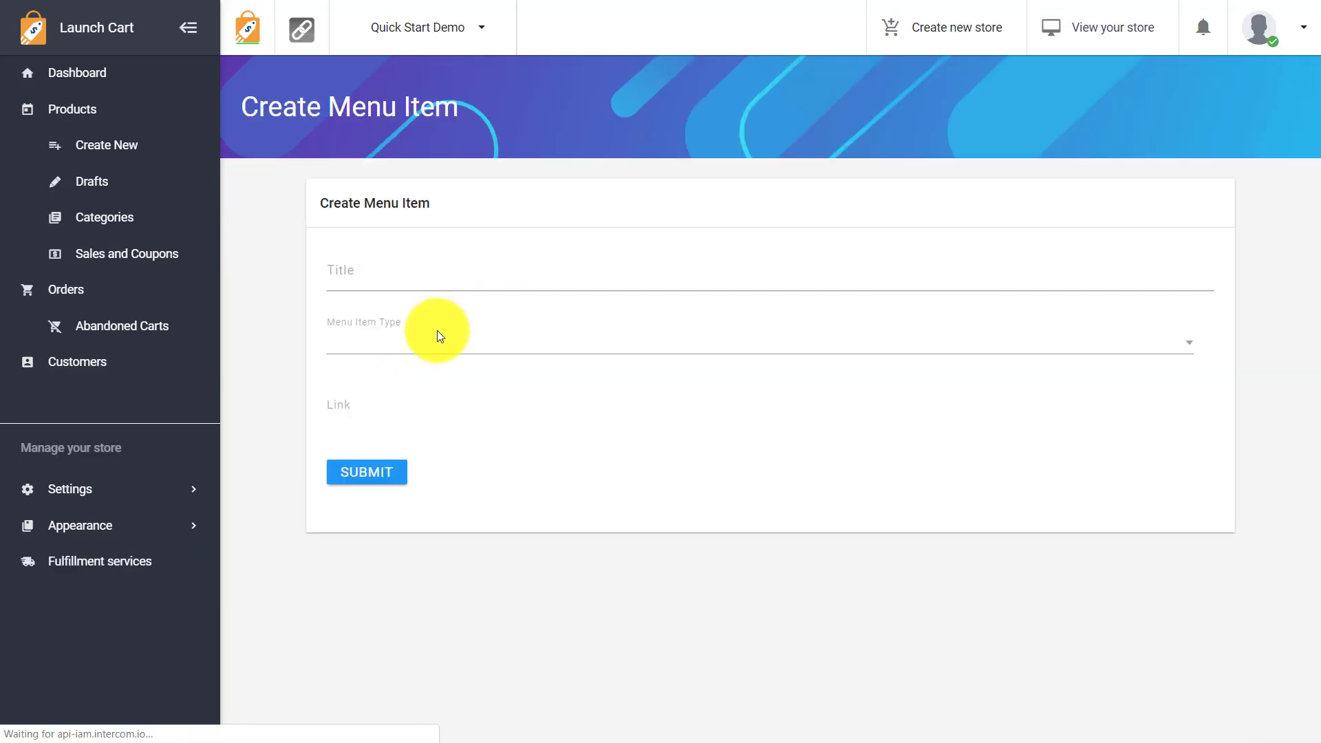
# Make the new item a Product link to Backpack titled 'Awesome Backpack' and save it.
pyautogui.click(428, 349)
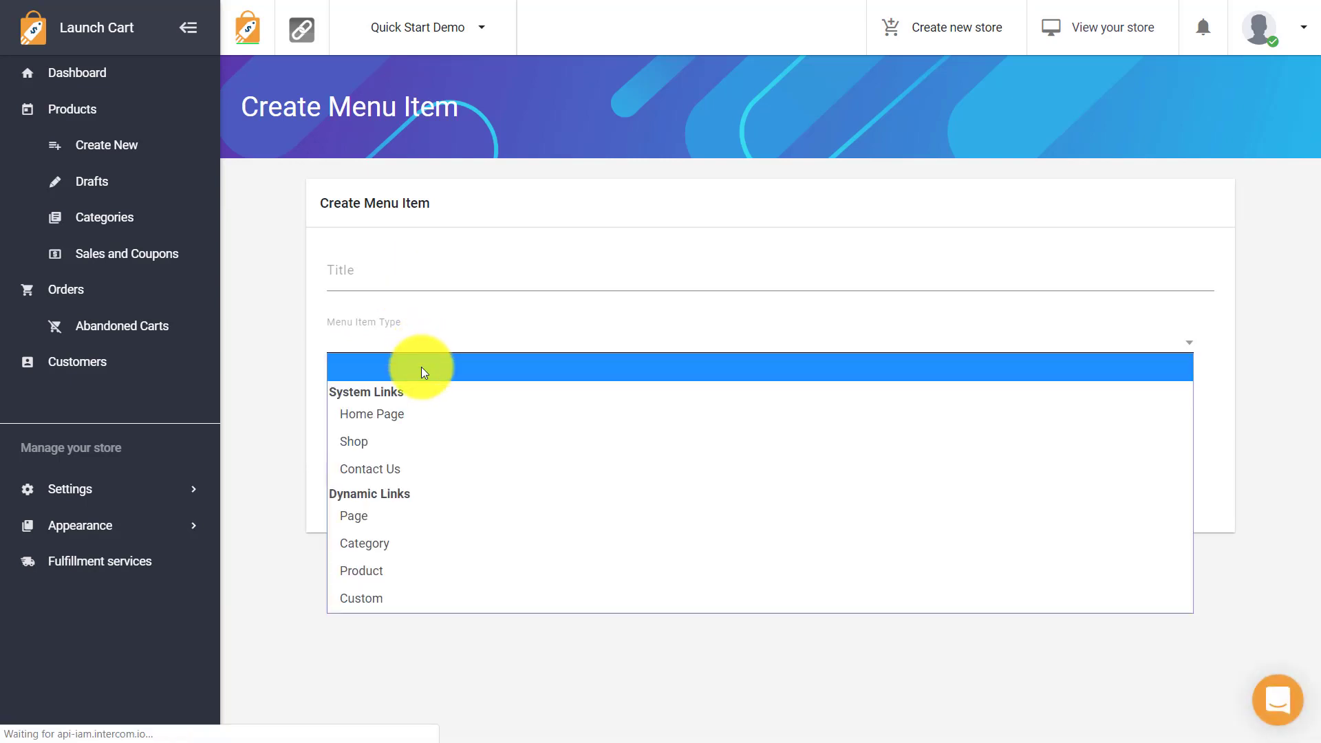
pyautogui.click(401, 571)
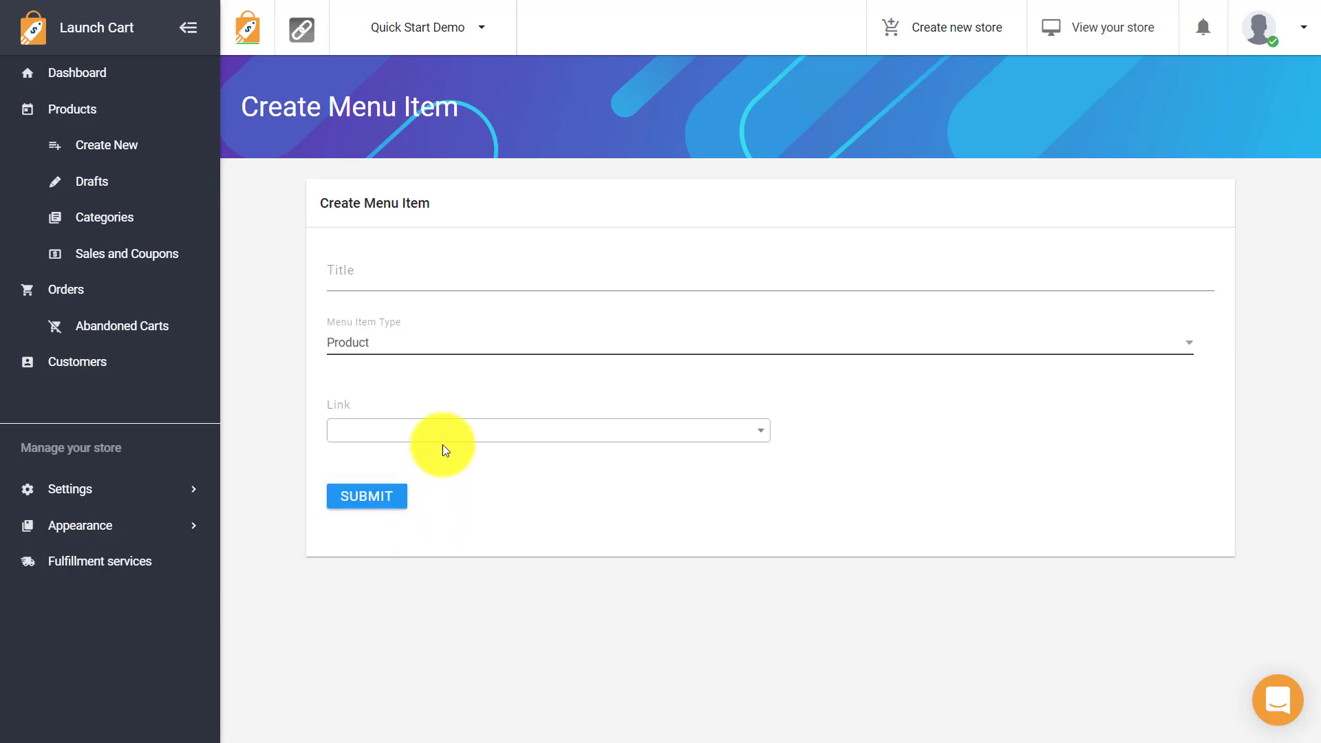
pyautogui.click(390, 433)
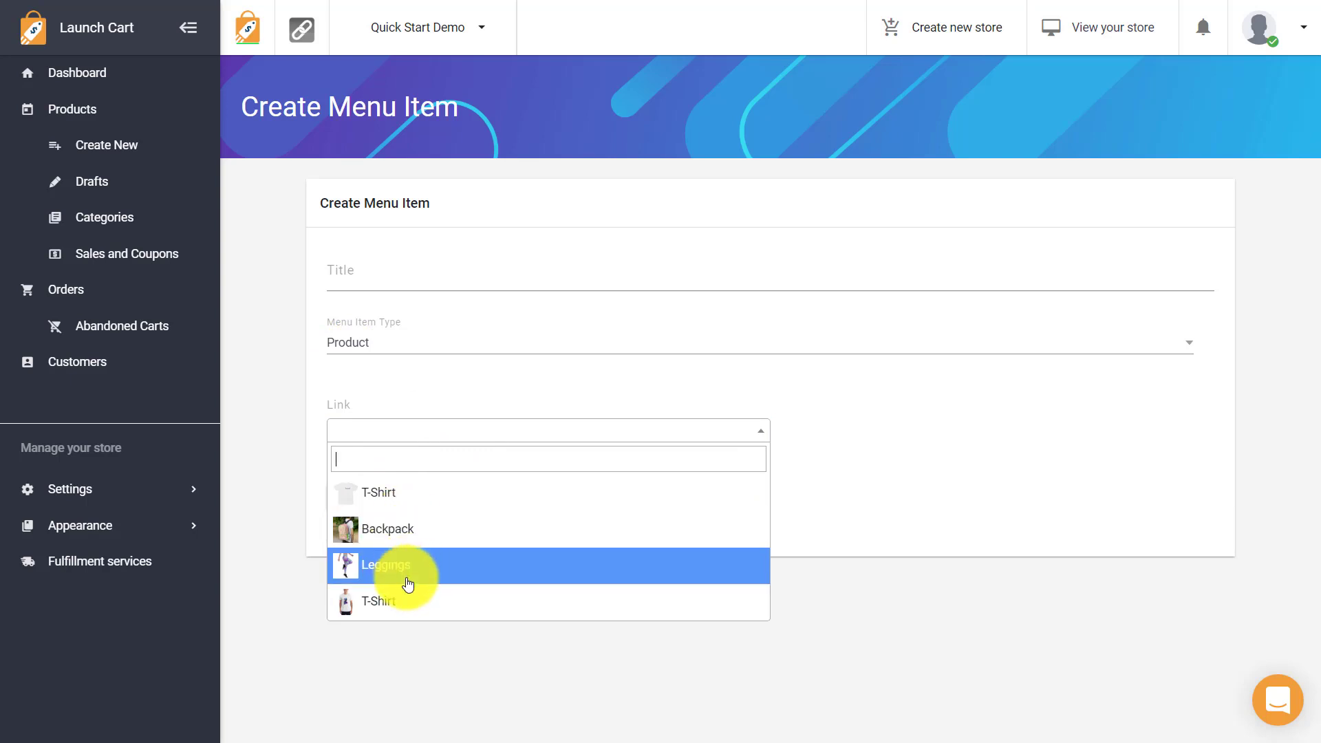
pyautogui.click(421, 536)
pyautogui.click(457, 283)
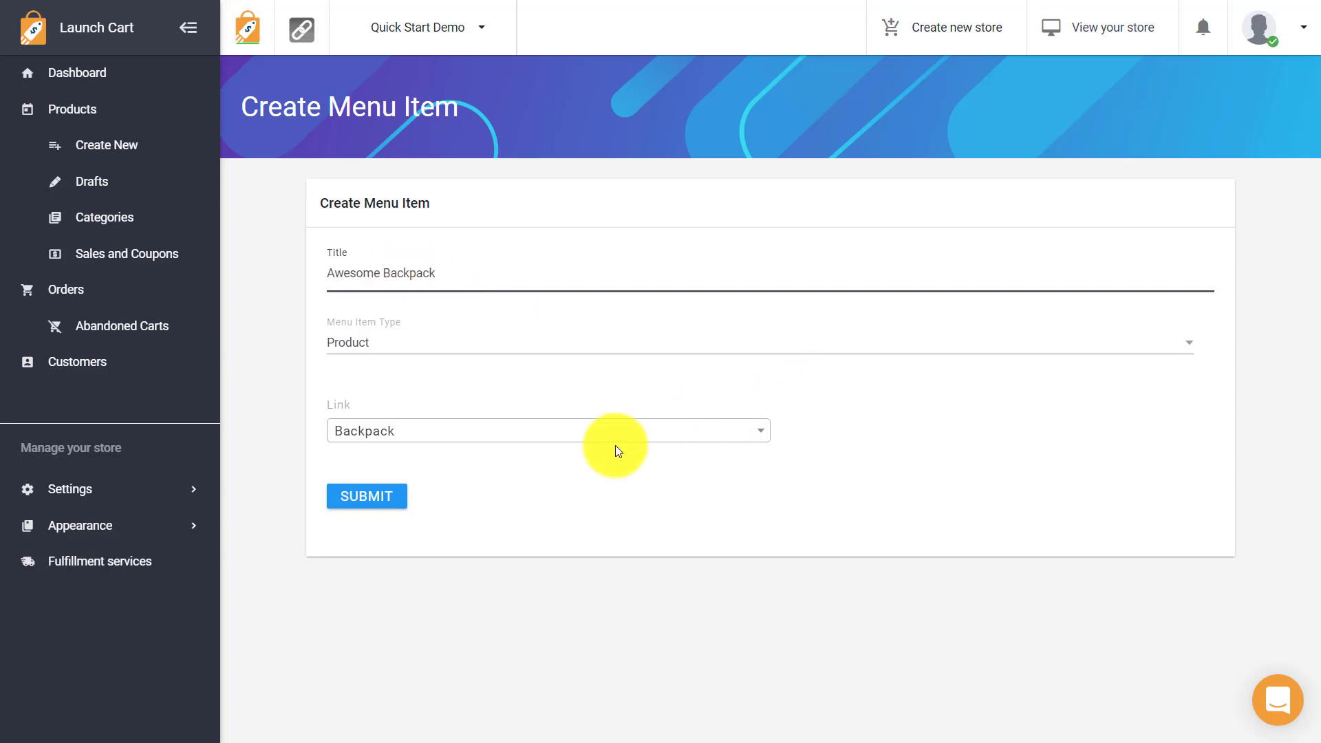
pyautogui.click(411, 502)
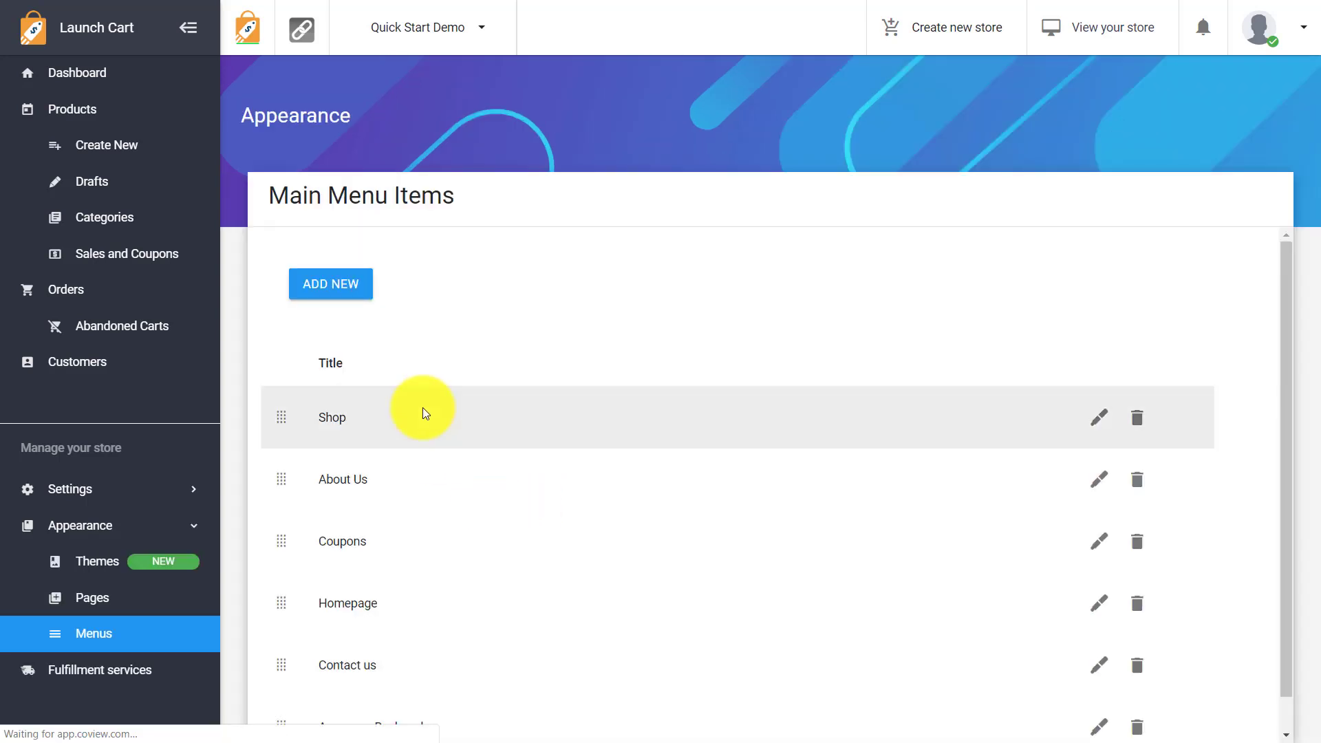
# Add and save a 'Mens Category' menu item of type Category linking to Mens.
pyautogui.click(347, 284)
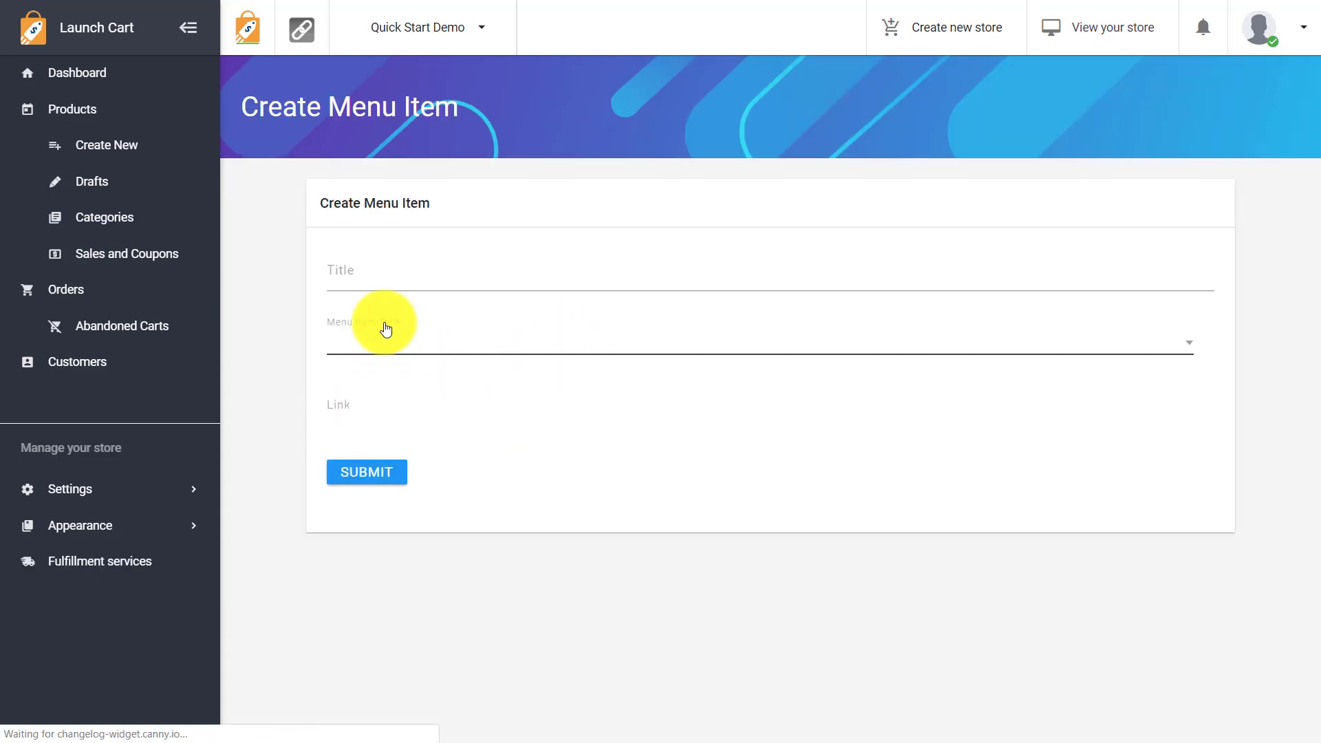
pyautogui.click(428, 347)
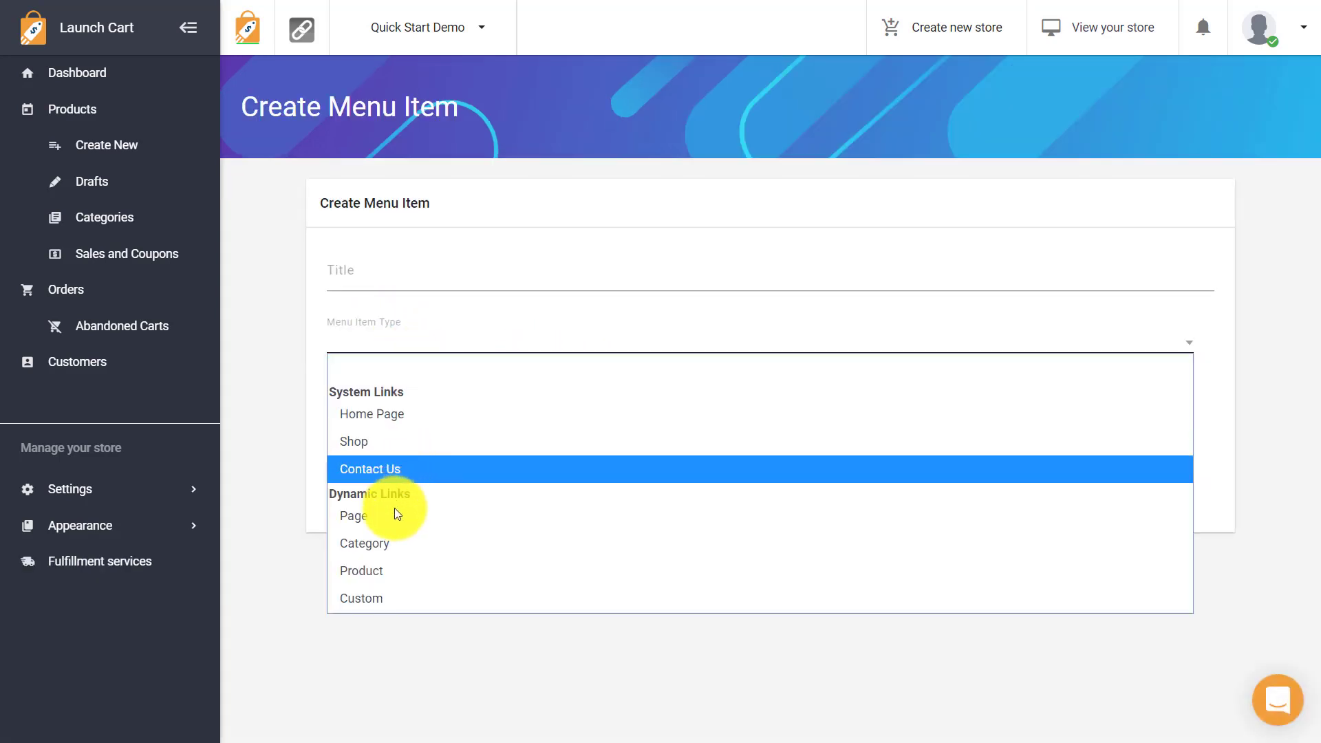
pyautogui.click(385, 541)
pyautogui.click(404, 435)
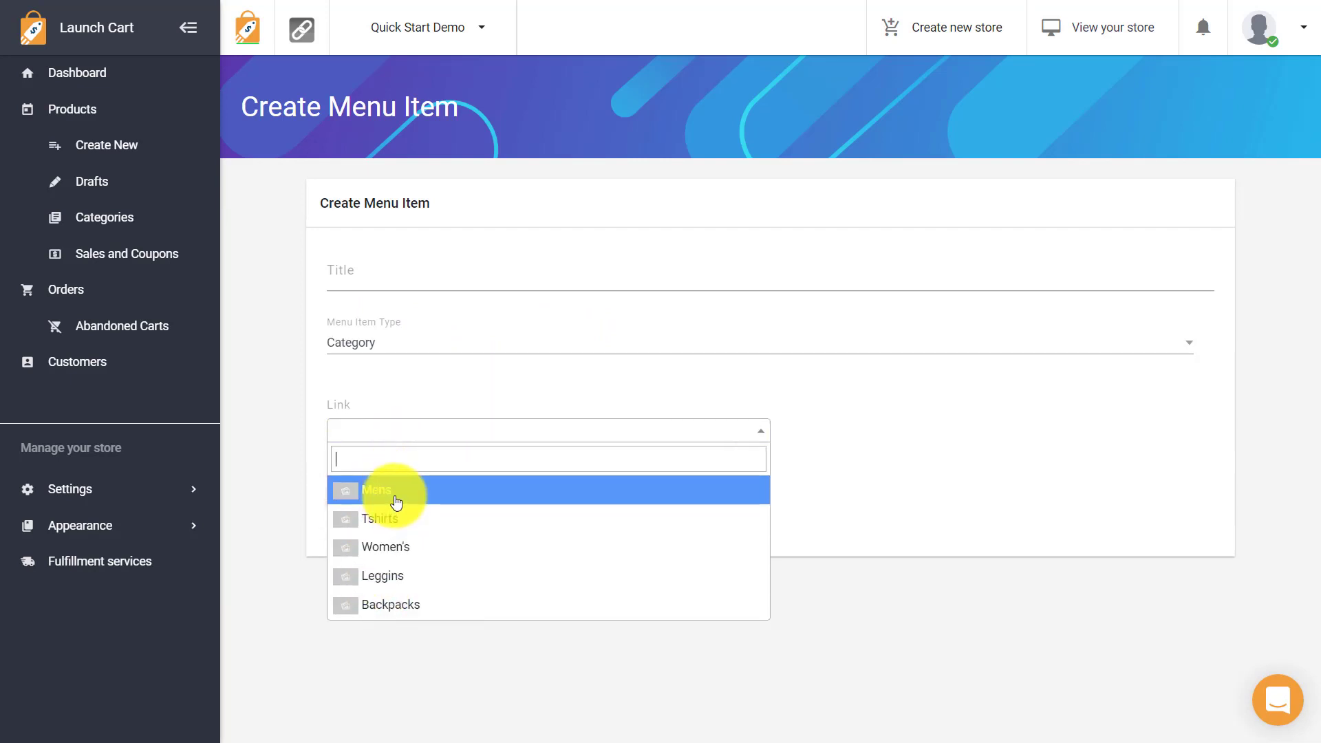
pyautogui.click(393, 498)
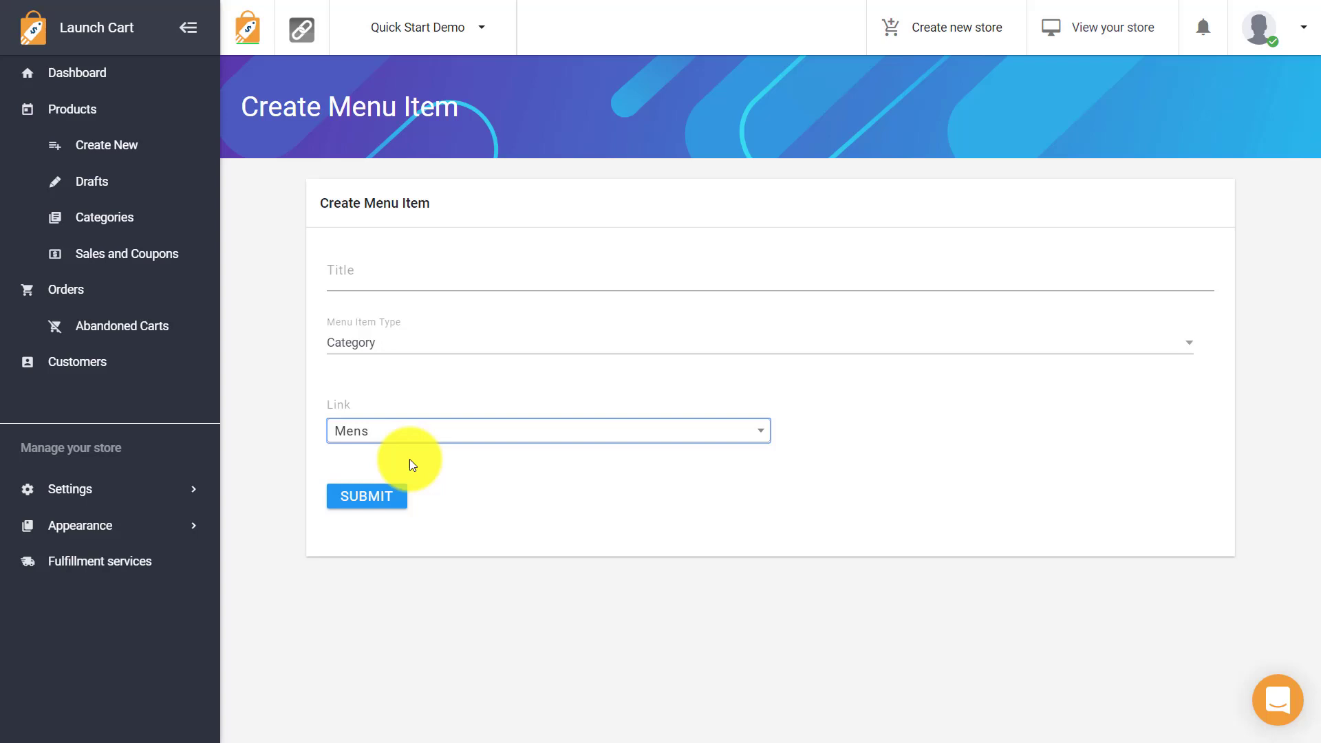
pyautogui.click(410, 282)
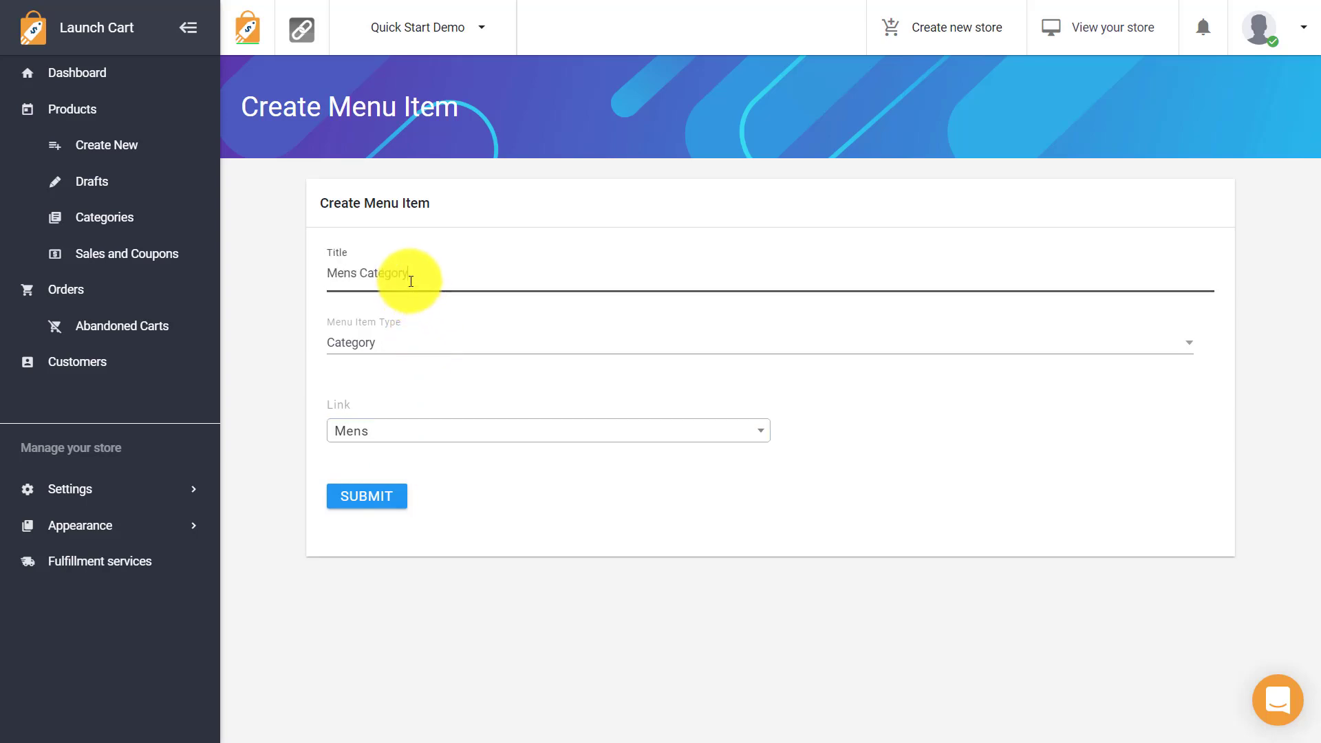
pyautogui.click(397, 497)
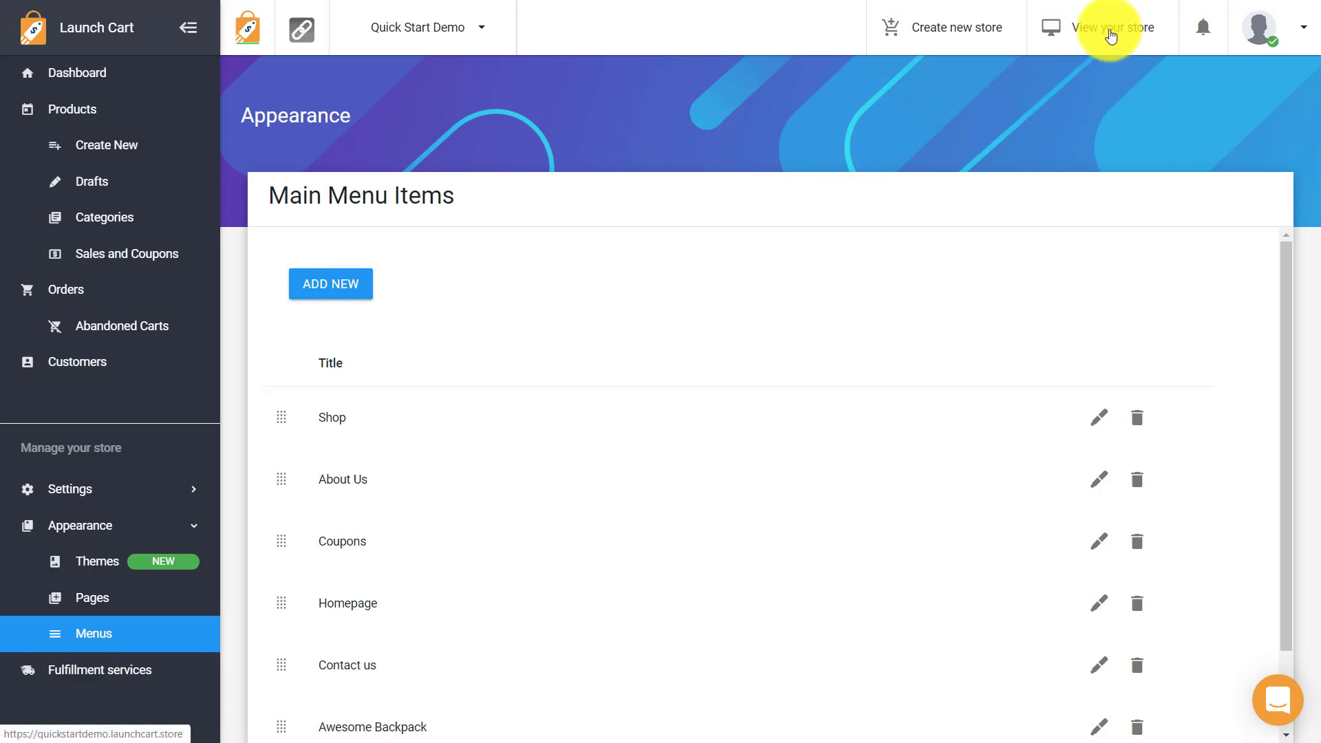
pyautogui.click(1115, 30)
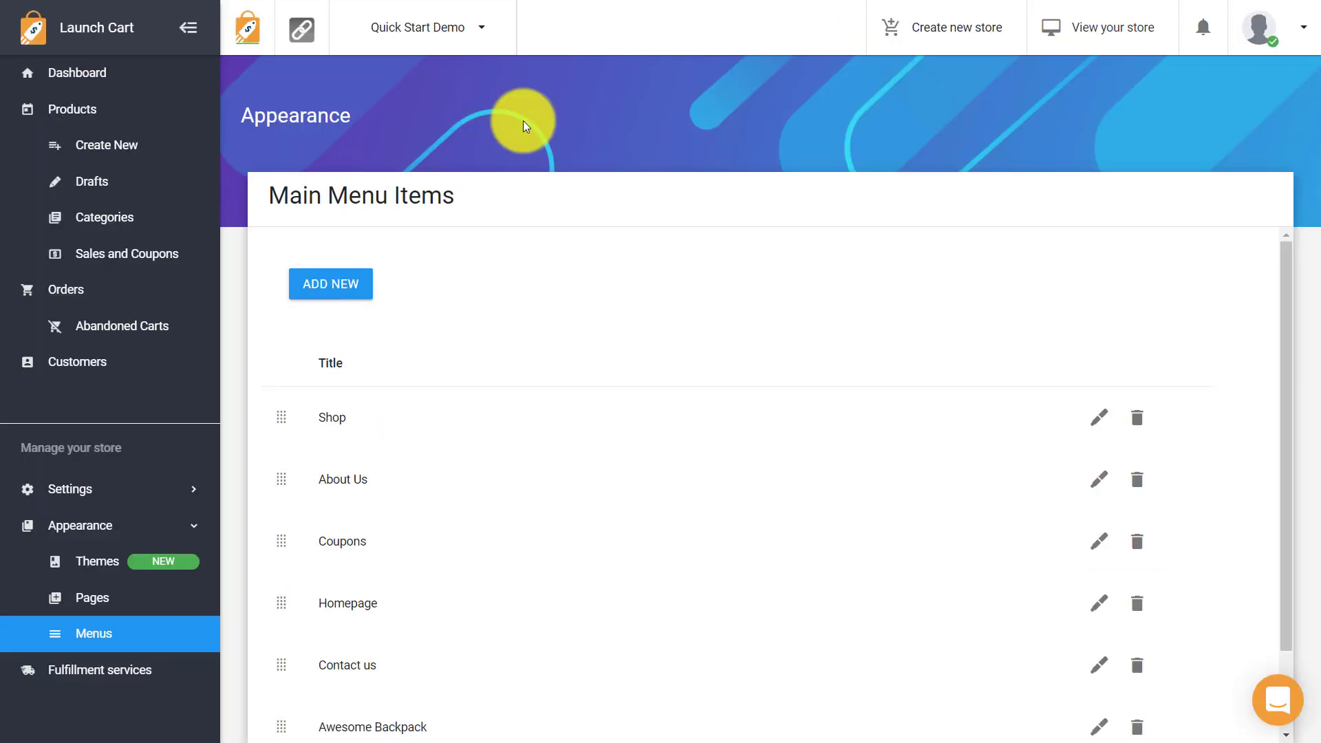
# Move Homepage to the top, Awesome Backpack and Mens Category under Shop, and About Us below Coupons.
pyautogui.moveTo(285, 602); pyautogui.dragTo(291, 430)
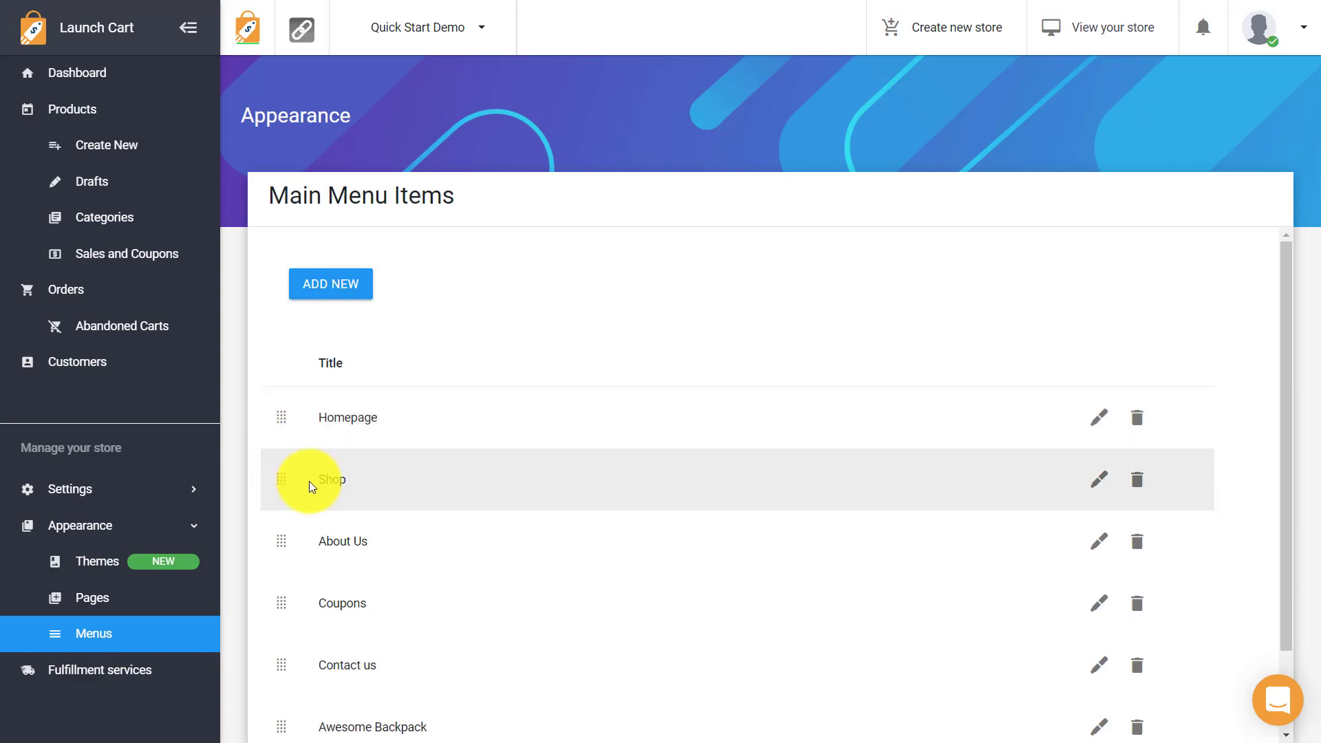
pyautogui.scroll(-2, 322, 483)
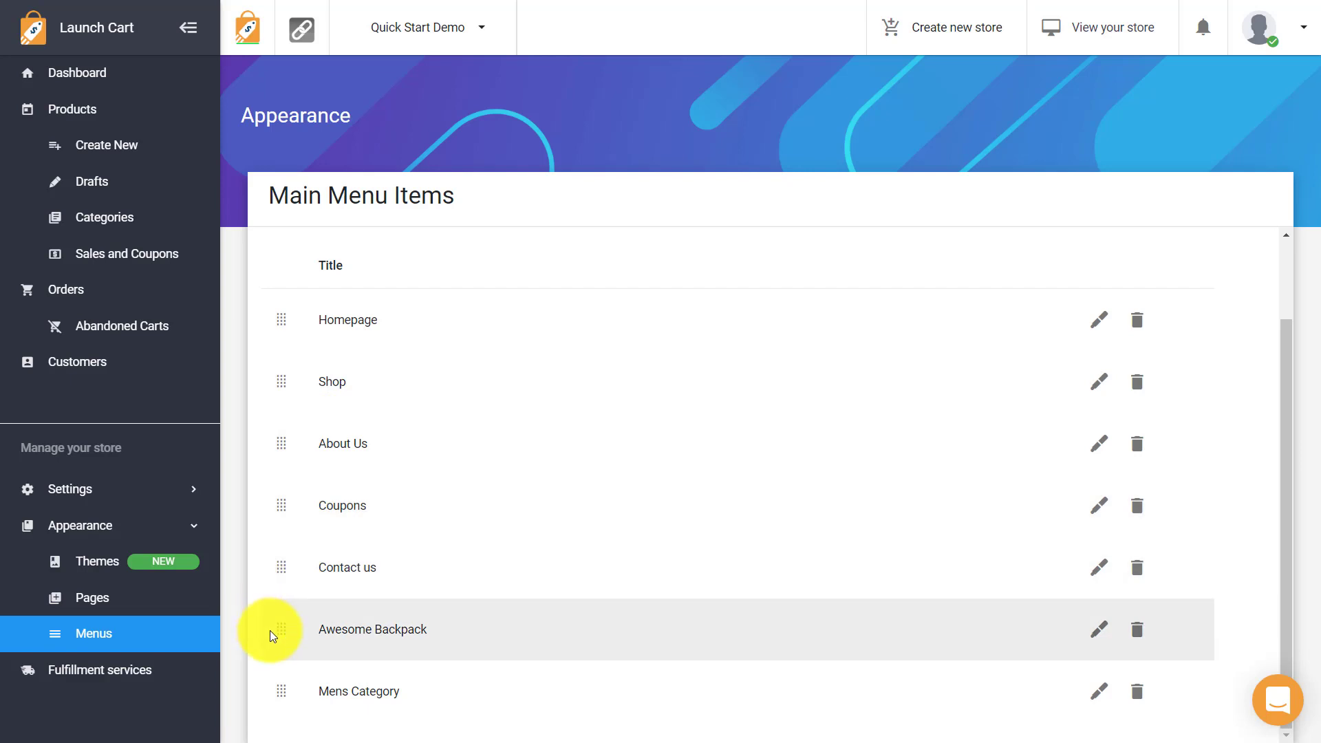
pyautogui.moveTo(286, 635); pyautogui.dragTo(280, 451)
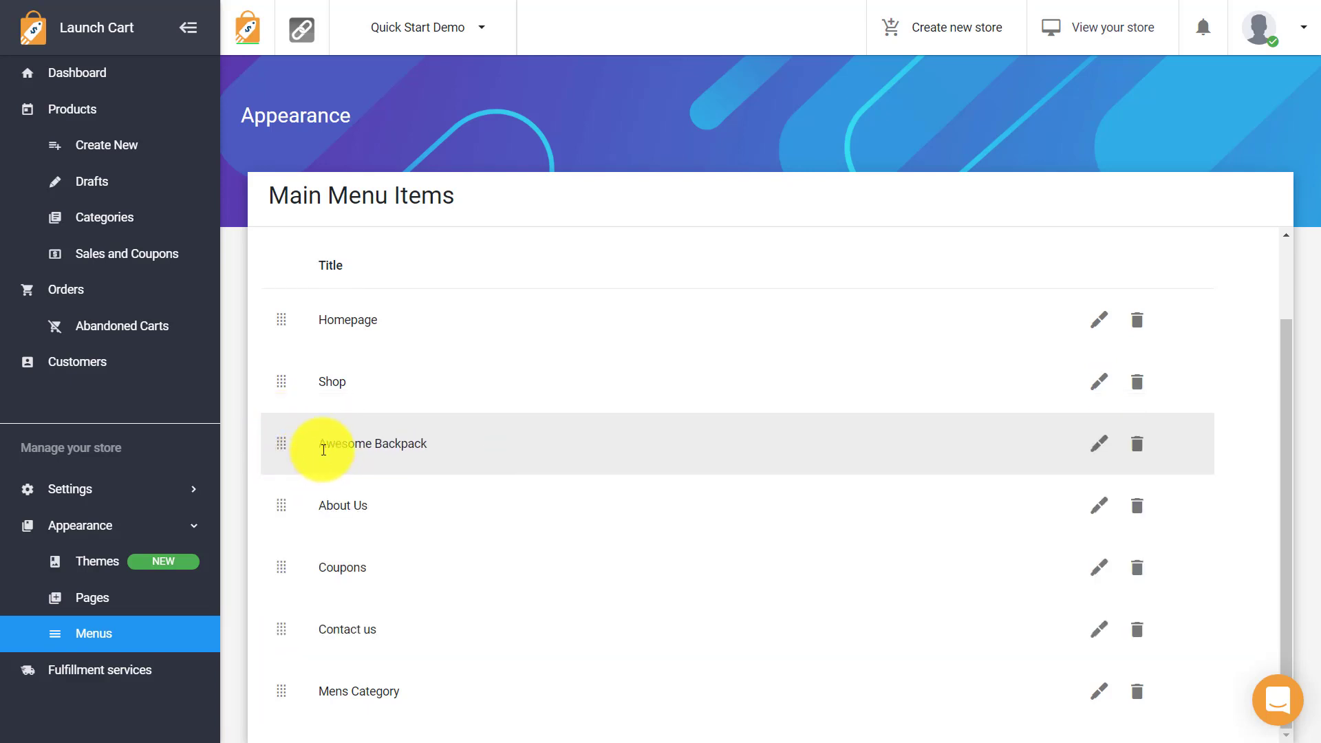
pyautogui.moveTo(281, 694); pyautogui.dragTo(280, 505)
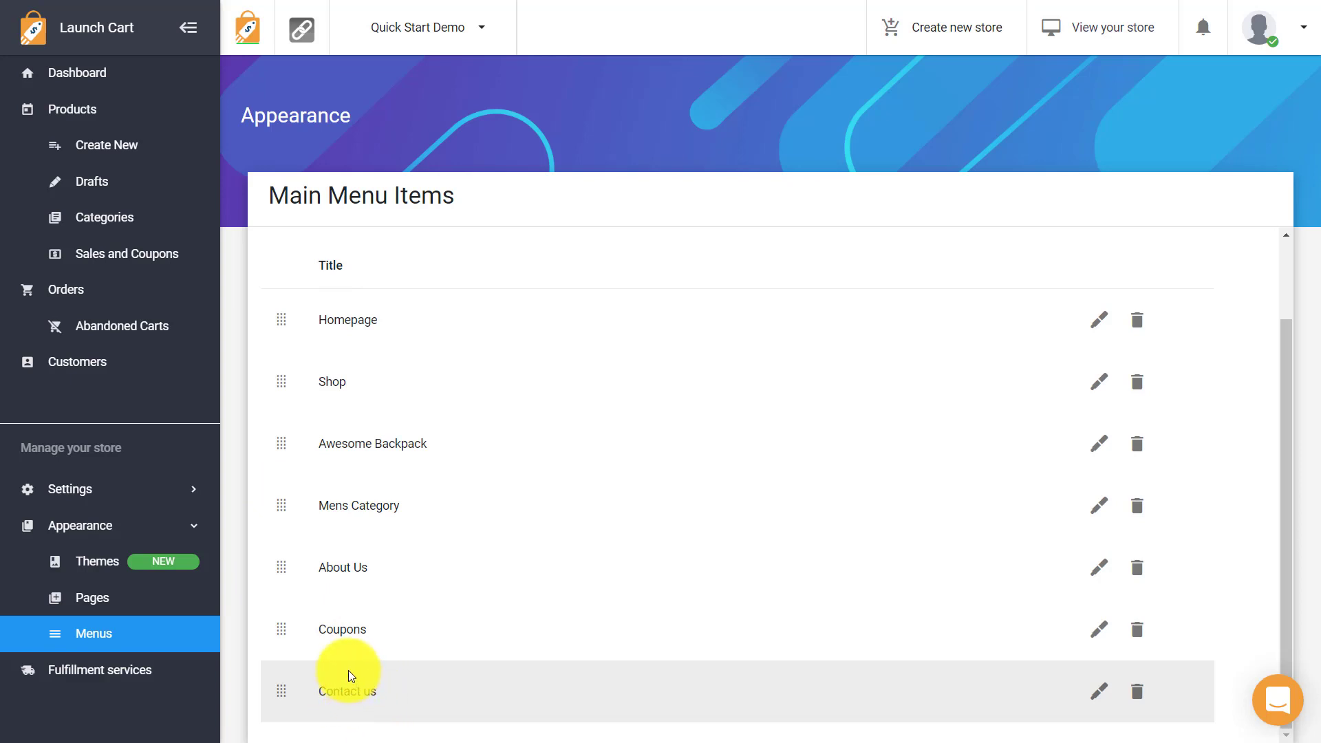
pyautogui.moveTo(282, 571); pyautogui.dragTo(283, 631)
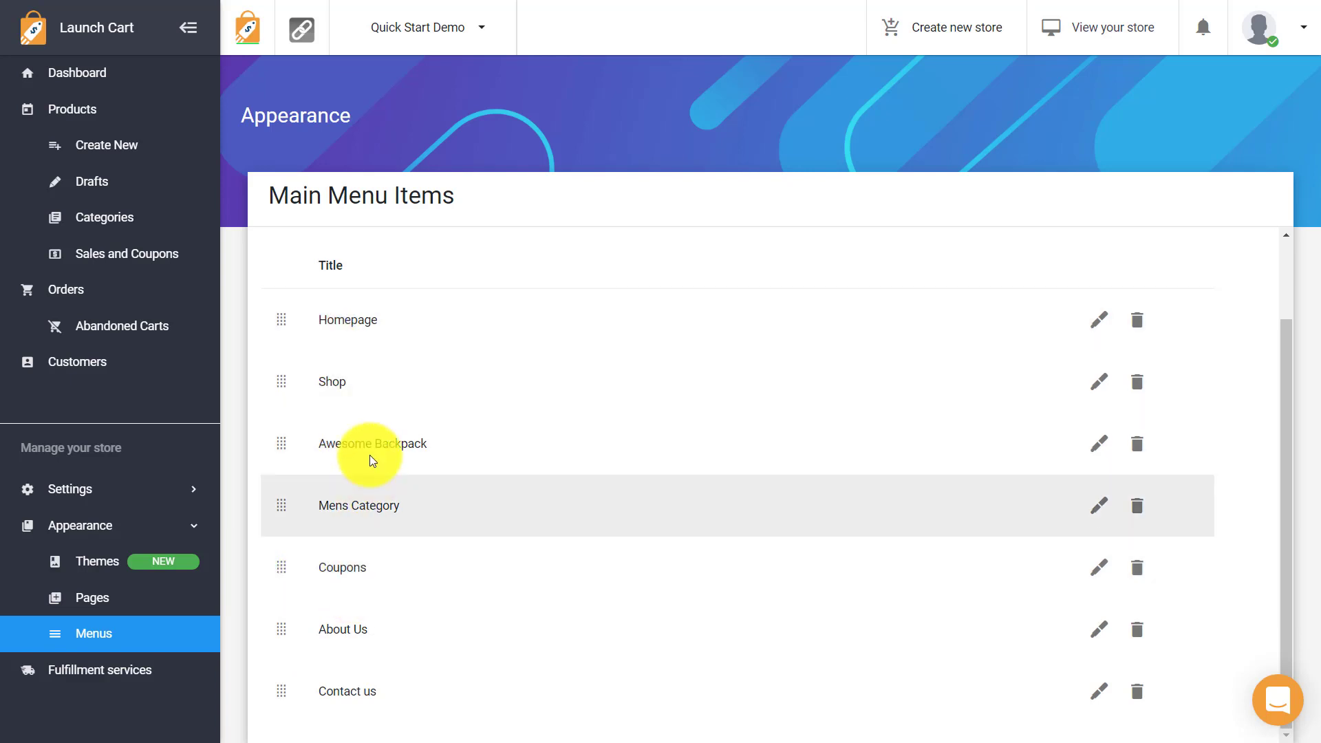
pyautogui.scroll(2, 395, 563)
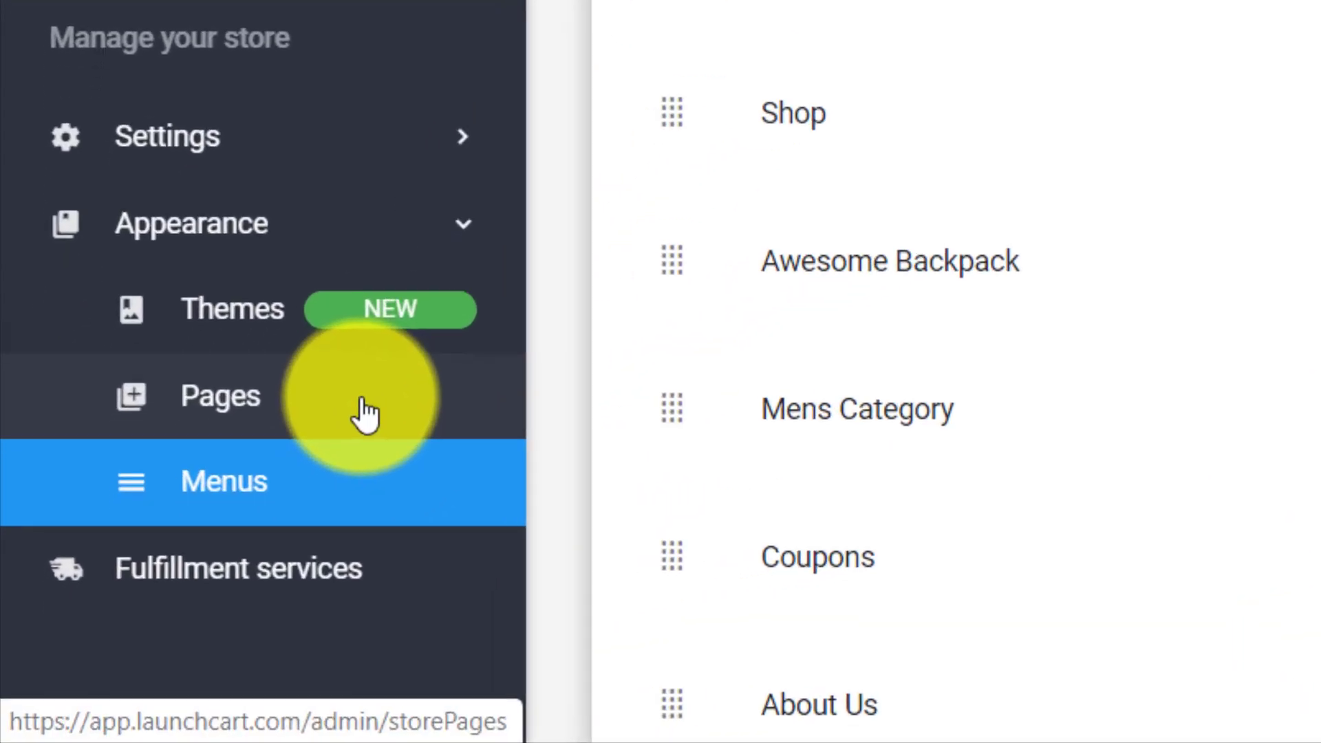
# Start a new store page from the Pages list and title it 'private'.
pyautogui.click(365, 413)
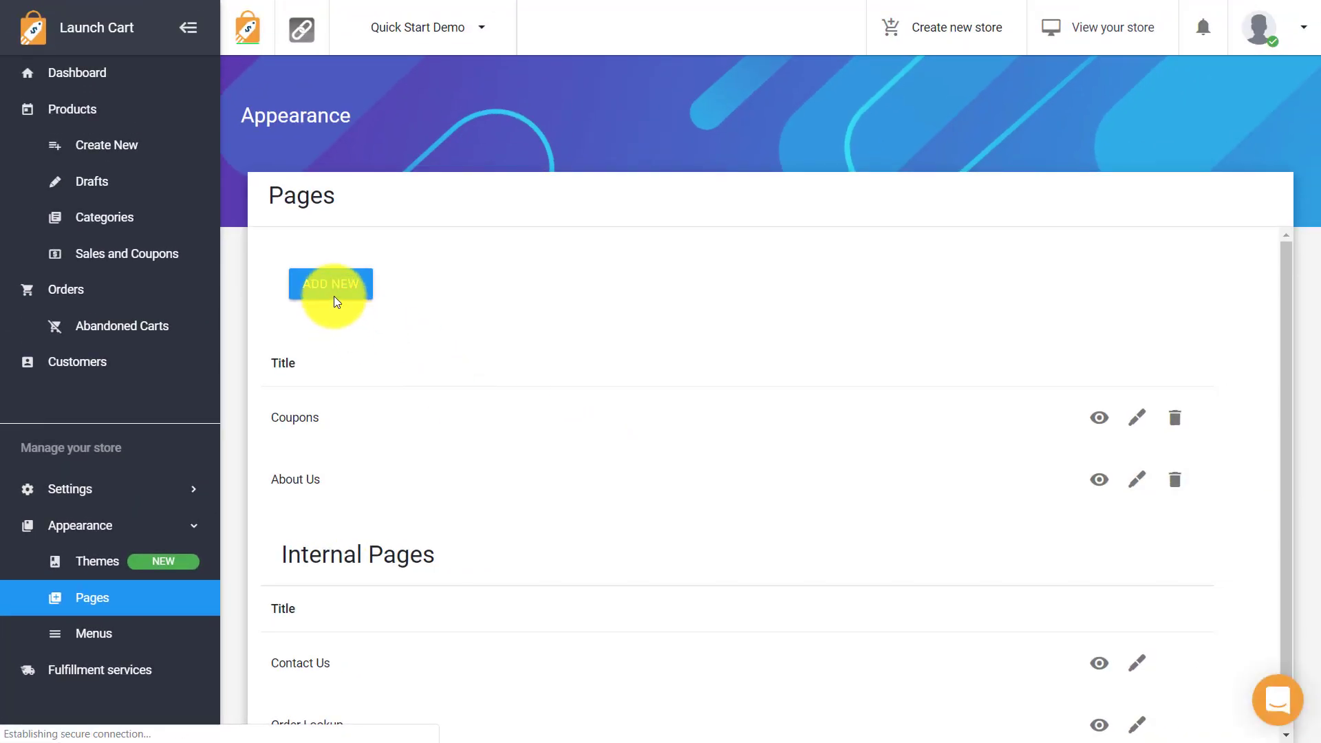
pyautogui.click(333, 292)
pyautogui.click(383, 264)
pyautogui.write('pri')
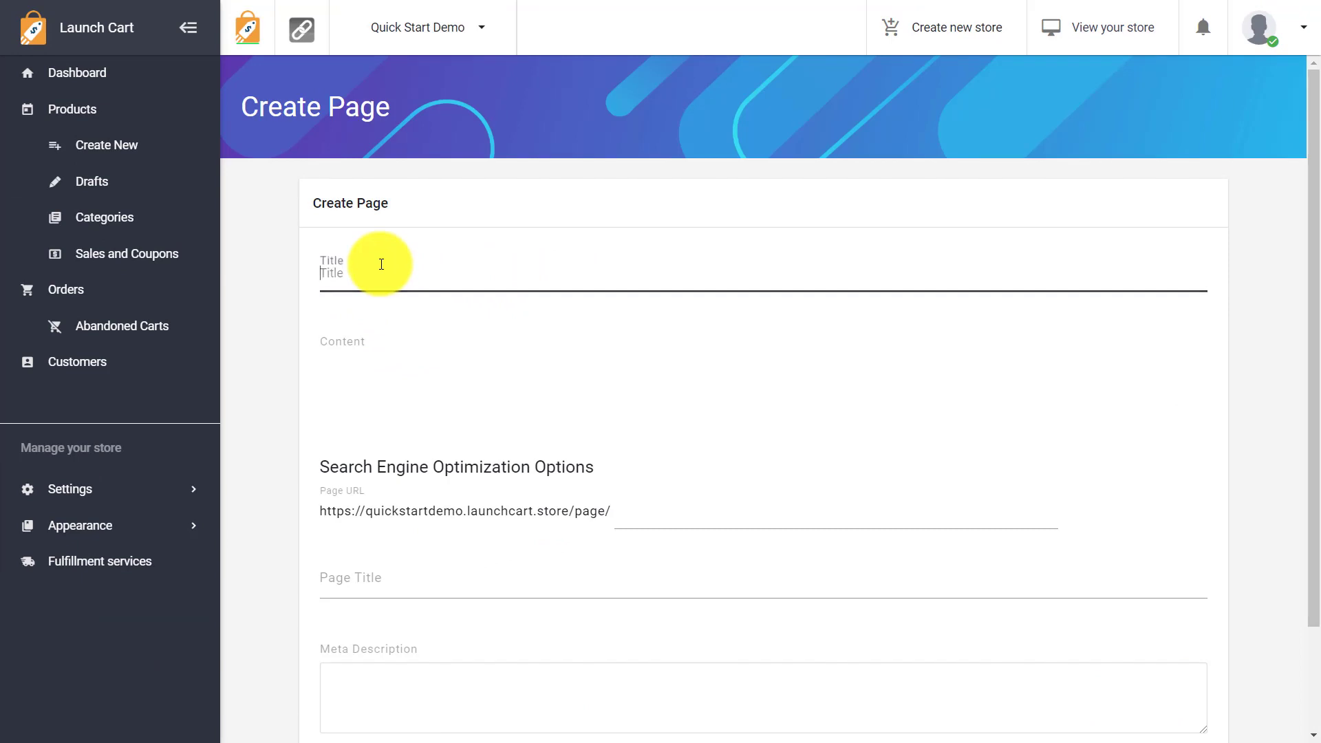
pyautogui.write('vate')
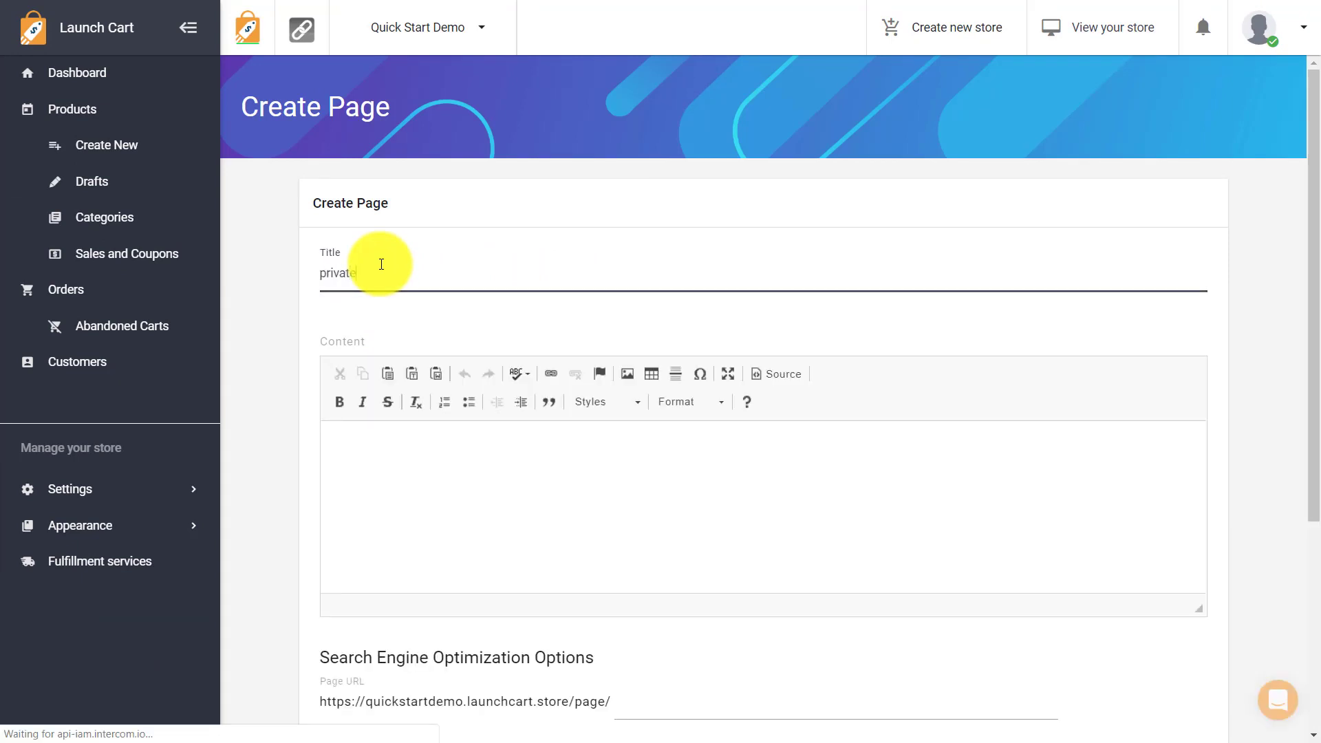
# Give the page body text 'fsddsfsd fd fsdfsd' and meta description 'ffds fd sd', then submit it.
pyautogui.click(472, 506)
pyautogui.write('fsddsfsd fd fsdfsd')
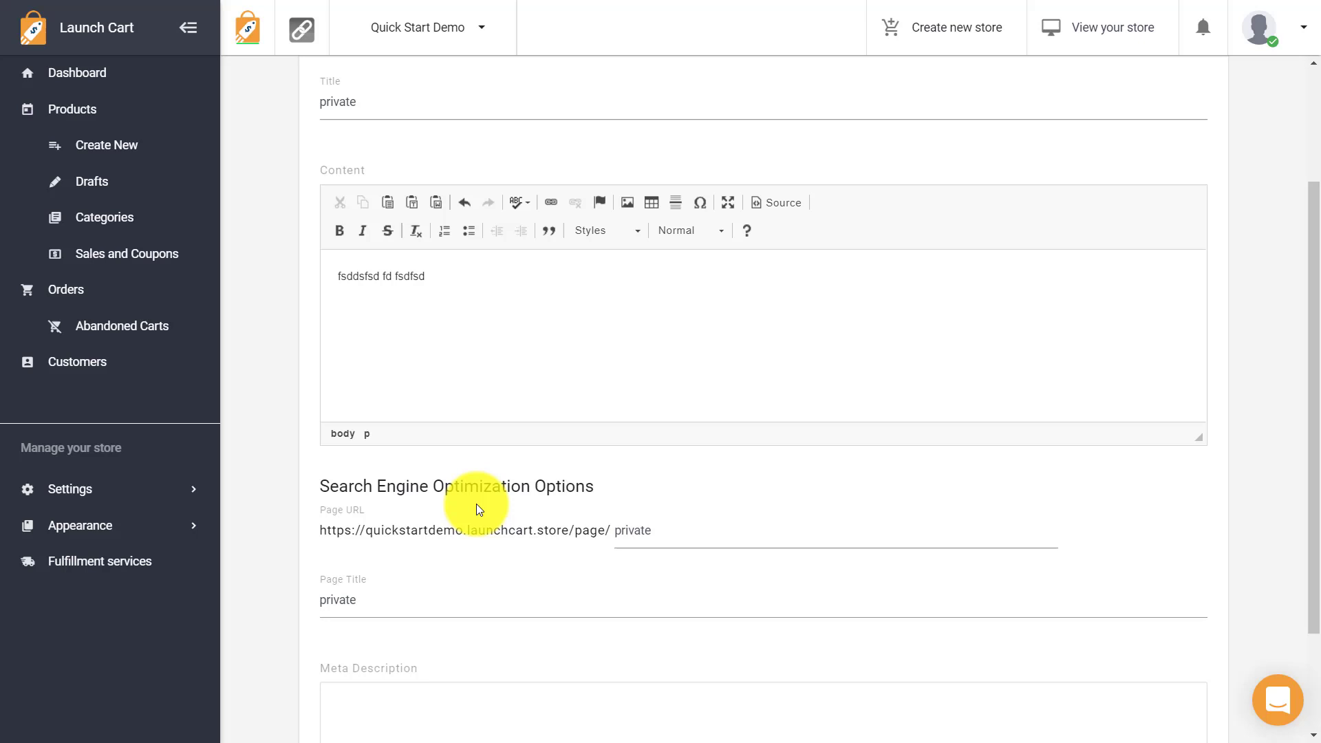
pyautogui.scroll(-2, 480, 509)
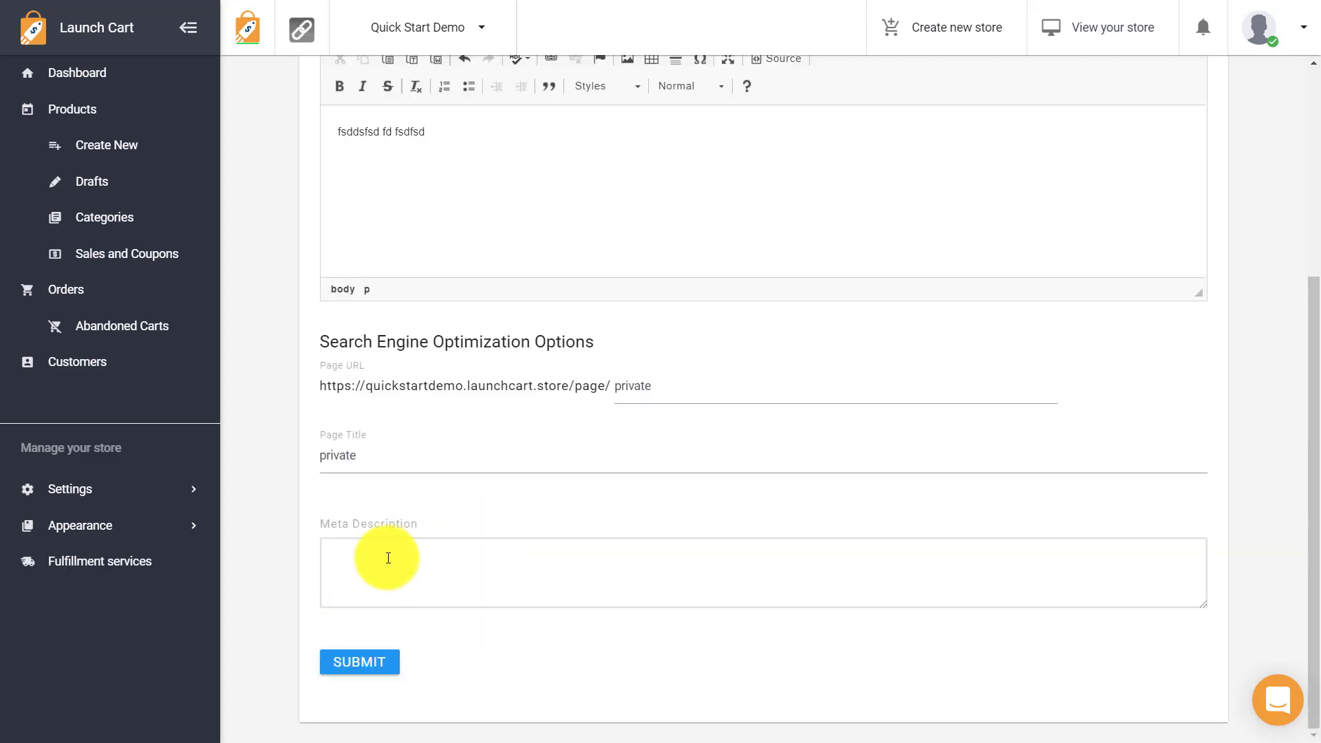
pyautogui.click(394, 566)
pyautogui.write('ffds fd sd')
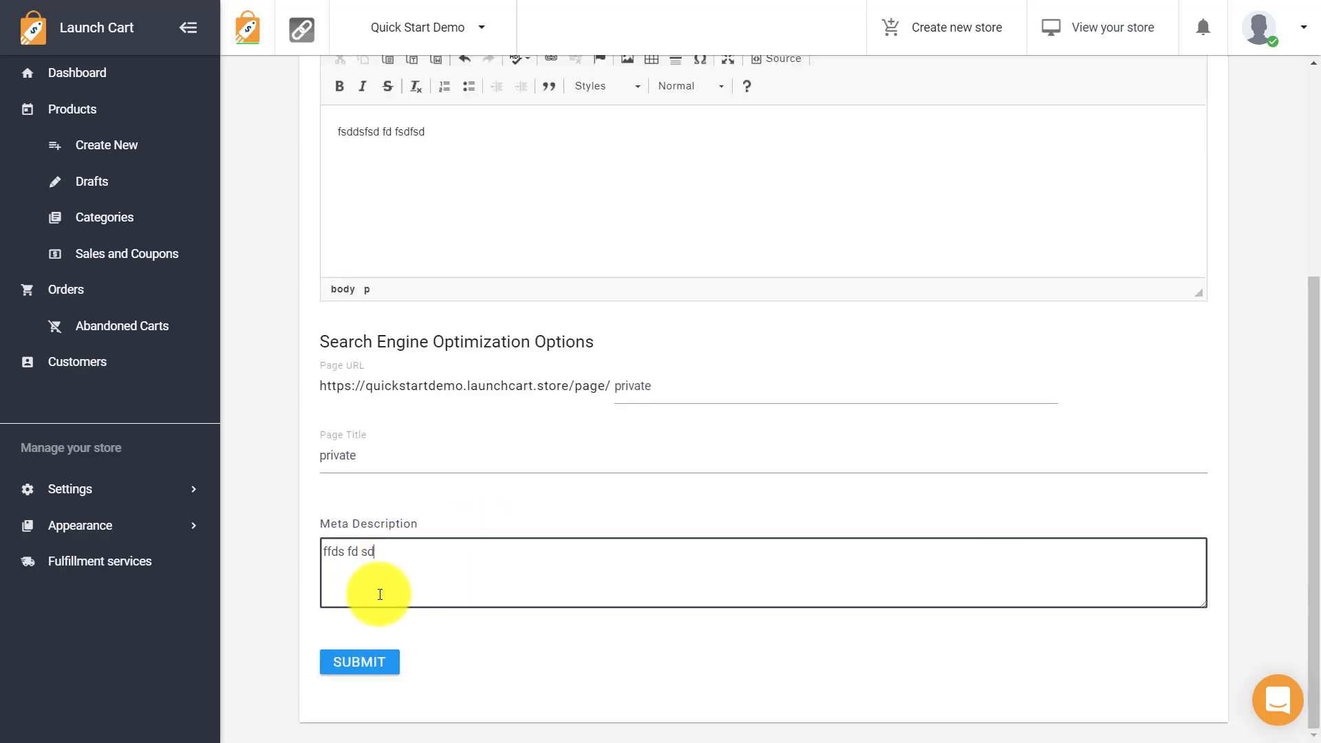
pyautogui.click(359, 664)
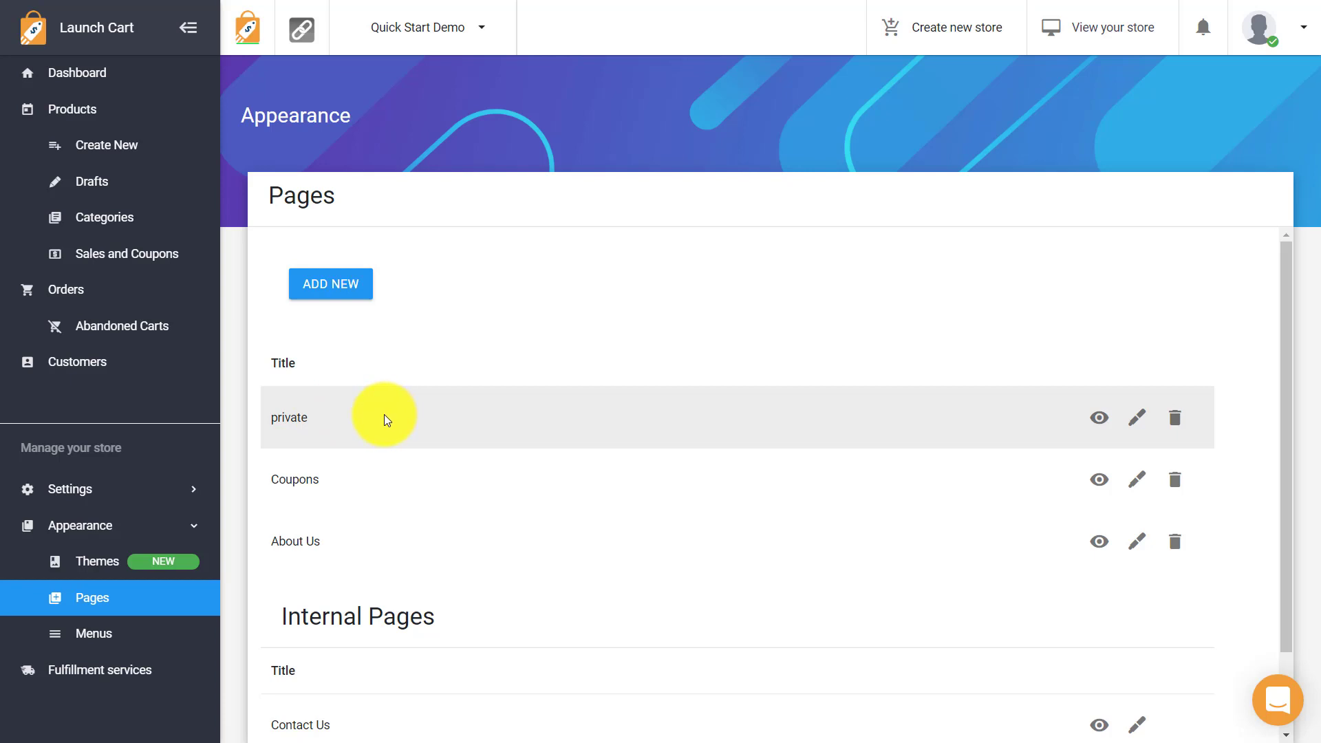
pyautogui.click(1099, 418)
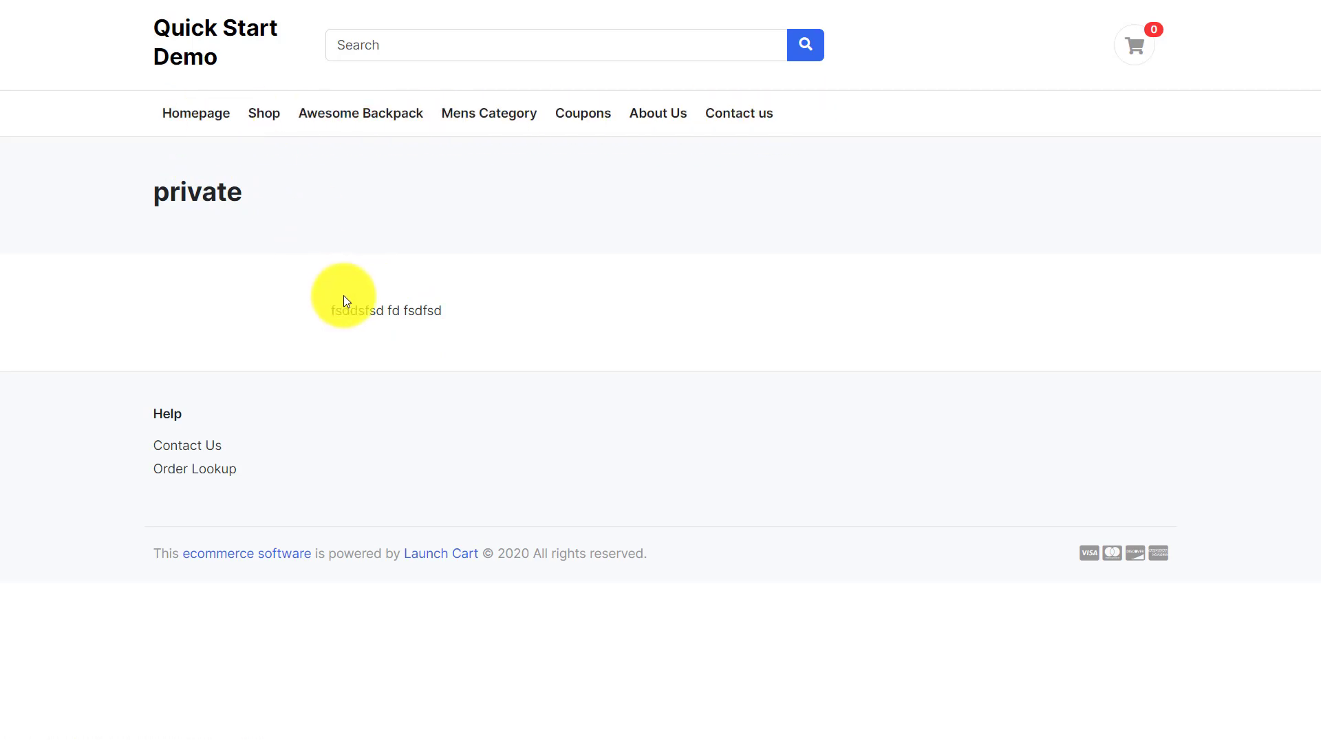
pyautogui.hotkey('ctrl', 'w')
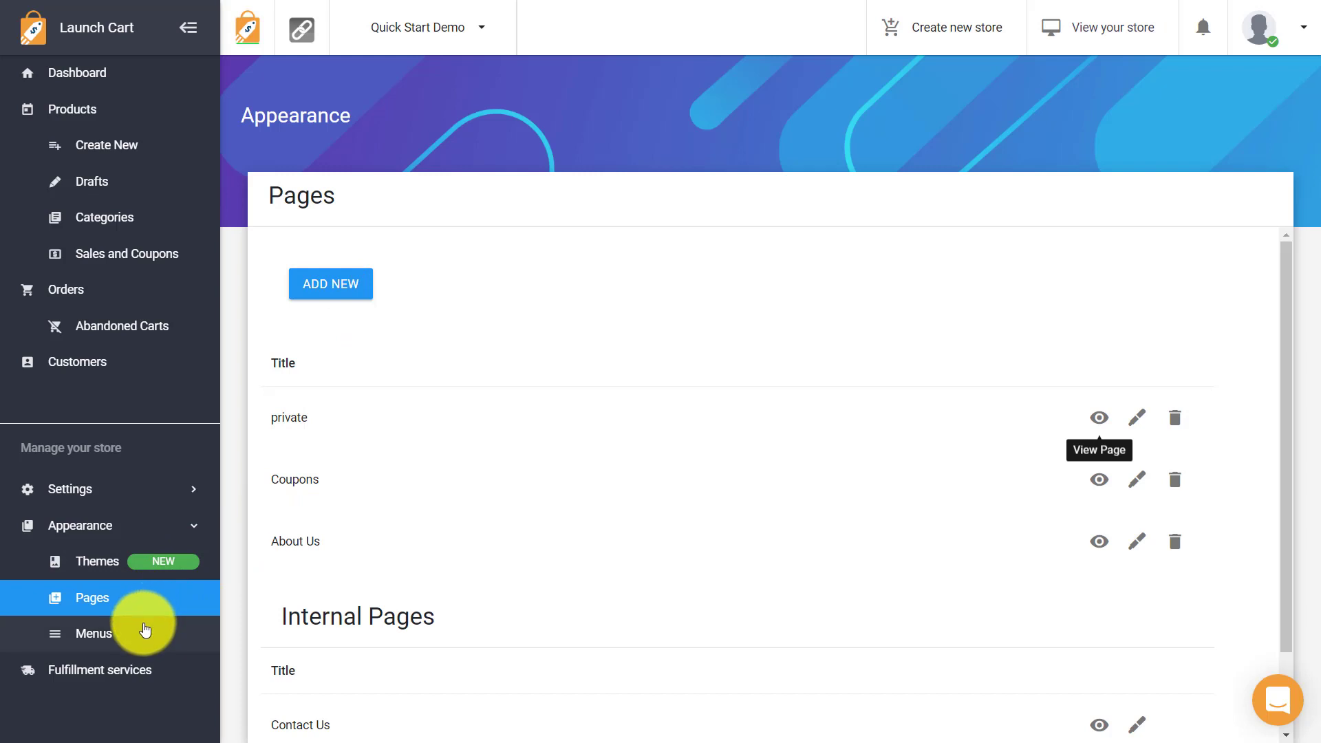